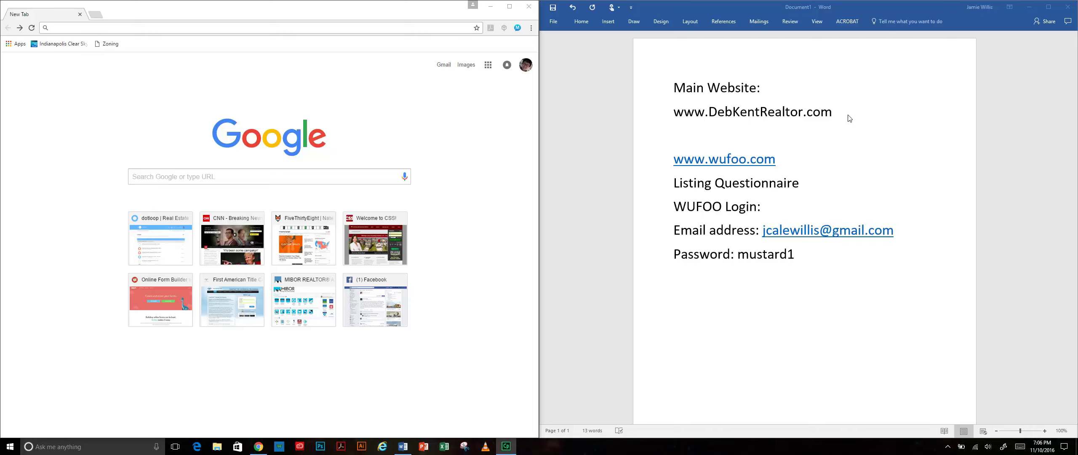
Check the Word notes, then switch to Chrome ready to type the site address
{"action": "key", "text": "alt+Tab"}
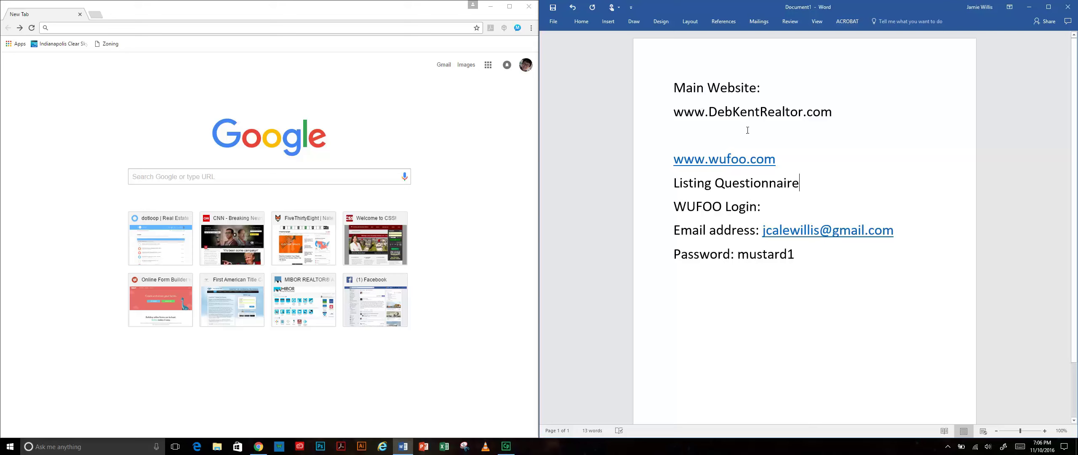
{"action": "key", "text": "alt+Tab"}
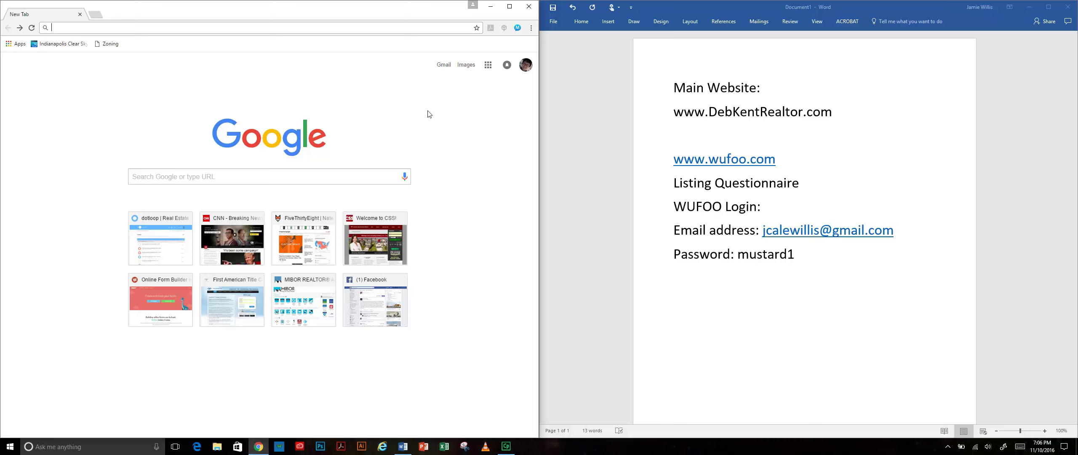
{"action": "type", "text": "www.debkentrealtor.com"}
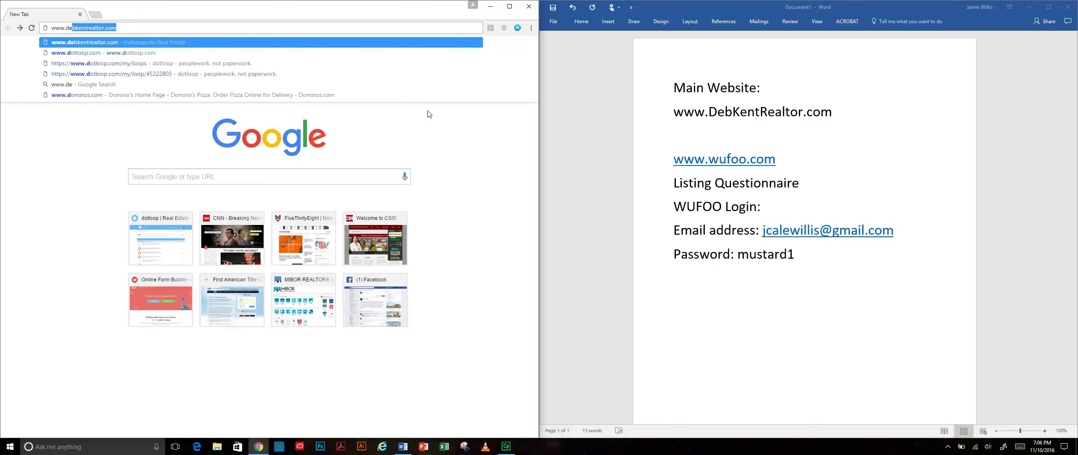
{"action": "key", "text": "Return"}
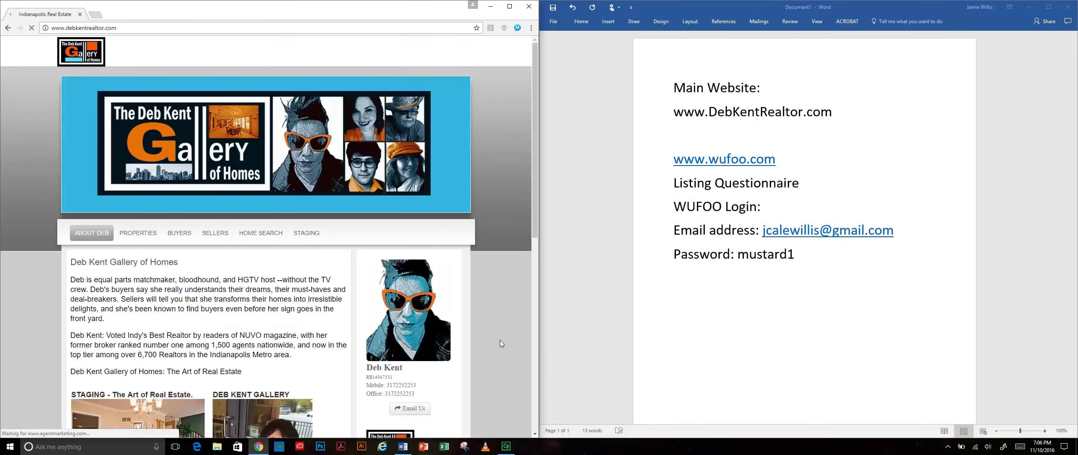
{"action": "scroll", "coordinate": [480, 340], "scroll_direction": "down", "scroll_amount": 4}
{"action": "scroll", "coordinate": [490, 342], "scroll_direction": "up", "scroll_amount": 3}
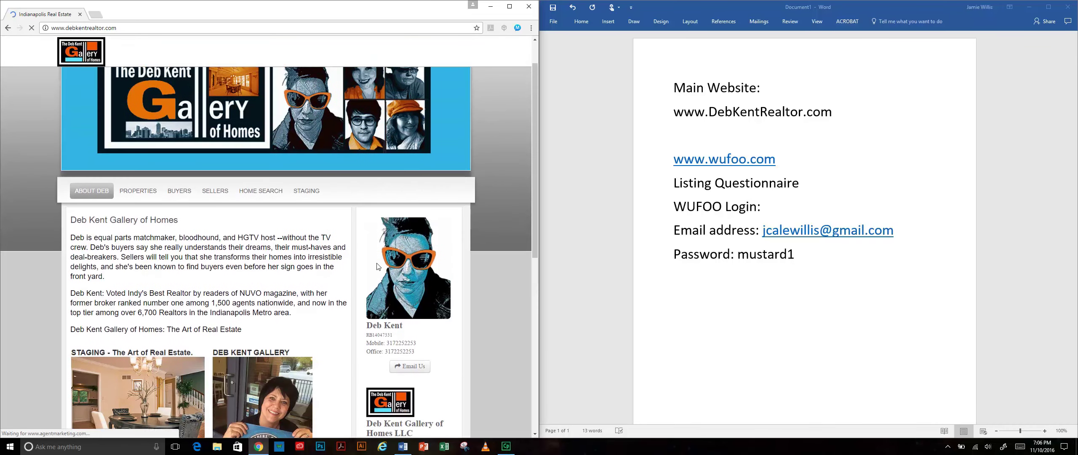
Open the Buyers page and look over its Buyer Questionnaire
{"action": "left_click", "coordinate": [182, 193]}
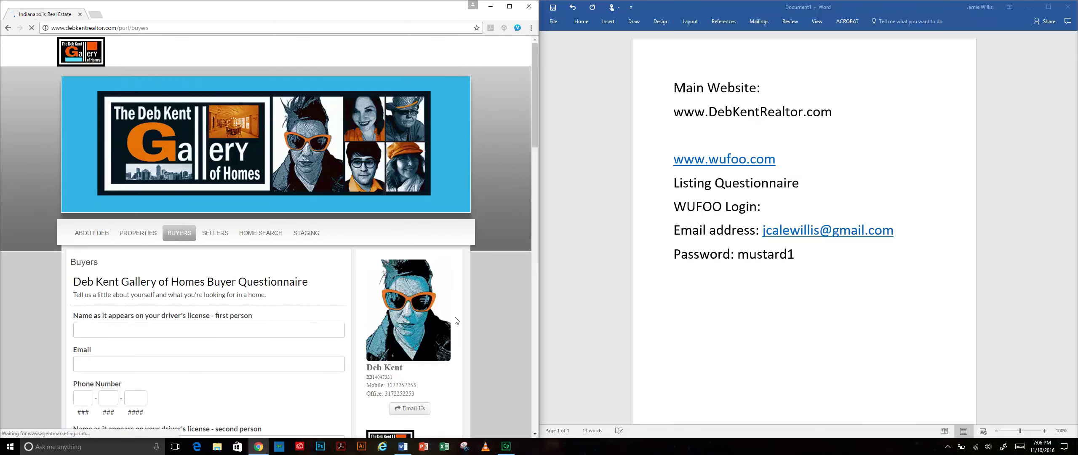
{"action": "scroll", "coordinate": [490, 322], "scroll_direction": "down", "scroll_amount": 3}
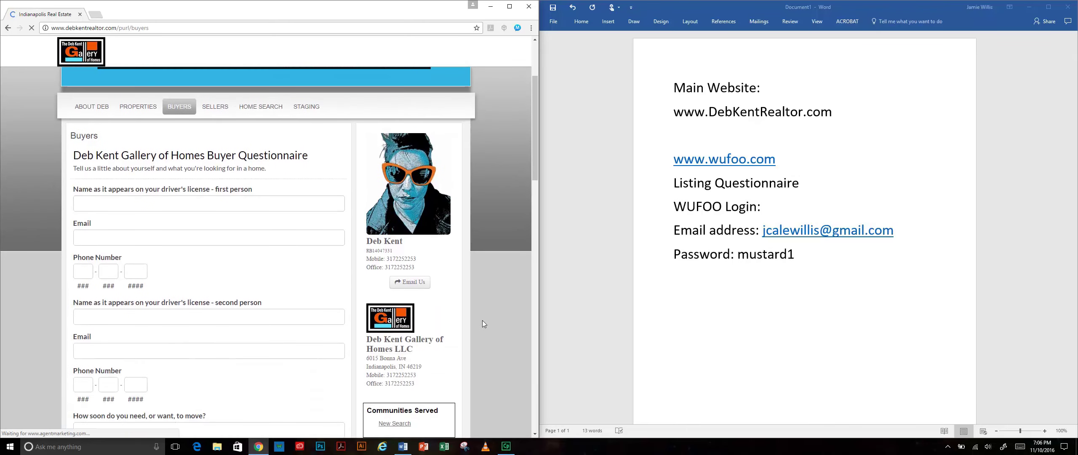
{"action": "scroll", "coordinate": [415, 339], "scroll_direction": "down", "scroll_amount": 1}
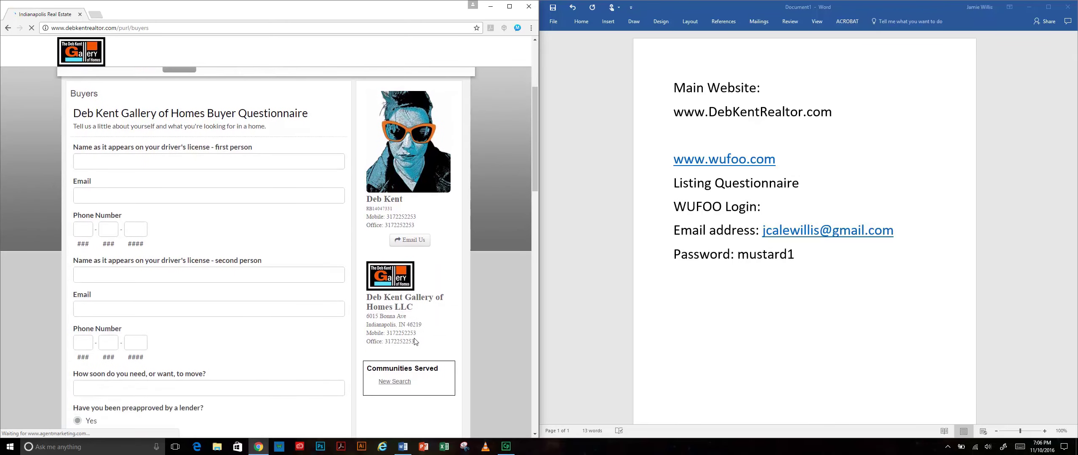
{"action": "scroll", "coordinate": [415, 341], "scroll_direction": "down", "scroll_amount": 3}
{"action": "scroll", "coordinate": [332, 347], "scroll_direction": "up", "scroll_amount": 2}
{"action": "scroll", "coordinate": [333, 347], "scroll_direction": "up", "scroll_amount": 3}
{"action": "scroll", "coordinate": [332, 347], "scroll_direction": "up", "scroll_amount": 1}
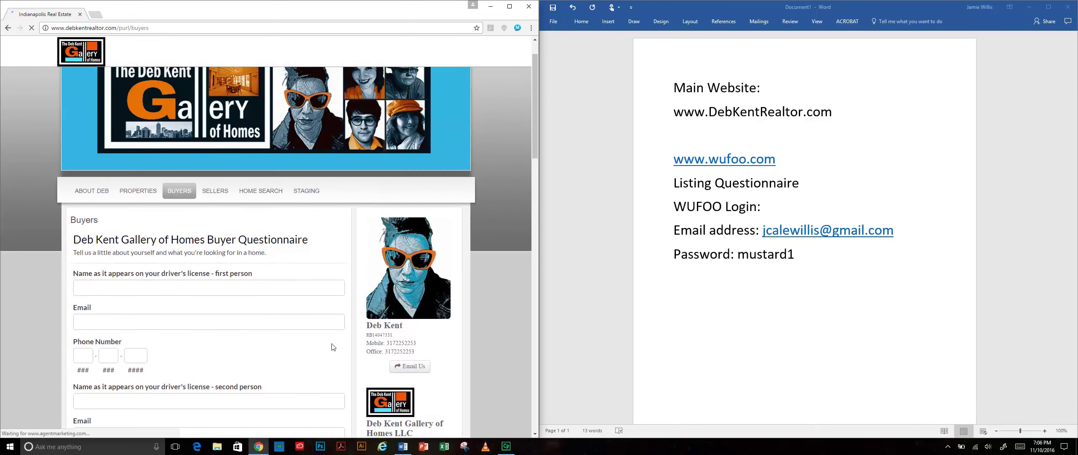
Open the Sellers page's Listing Questionnaire and drop down the agent list
{"action": "left_click", "coordinate": [210, 194]}
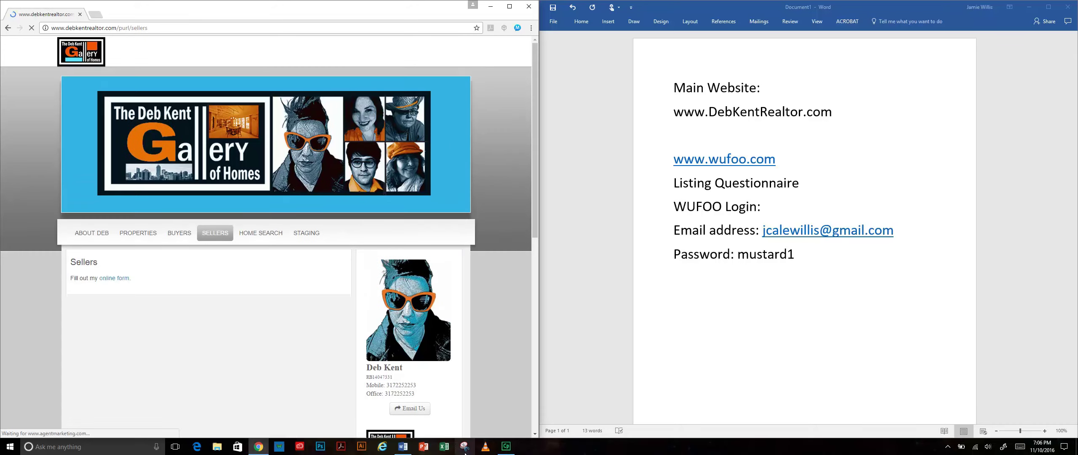
{"action": "scroll", "coordinate": [475, 297], "scroll_direction": "down", "scroll_amount": 3}
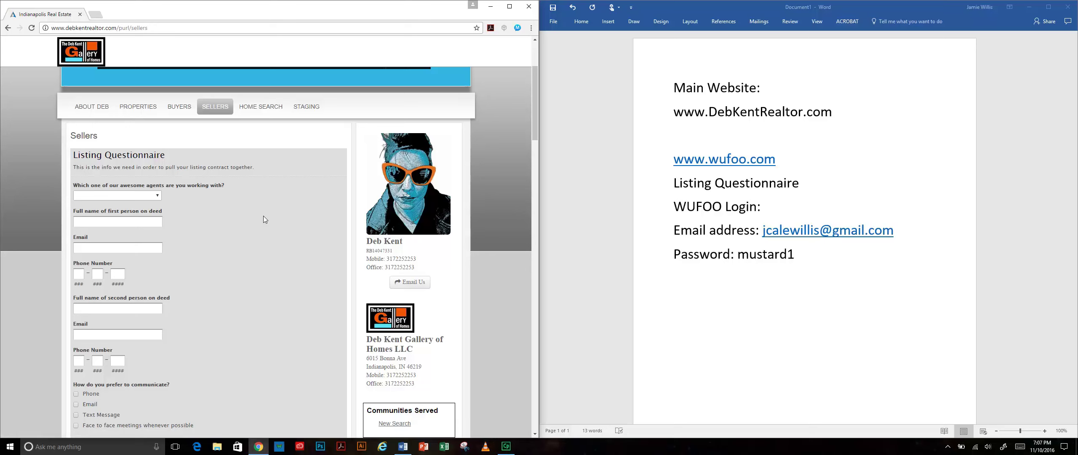
{"action": "scroll", "coordinate": [263, 216], "scroll_direction": "down", "scroll_amount": 1}
{"action": "scroll", "coordinate": [262, 216], "scroll_direction": "up", "scroll_amount": 1}
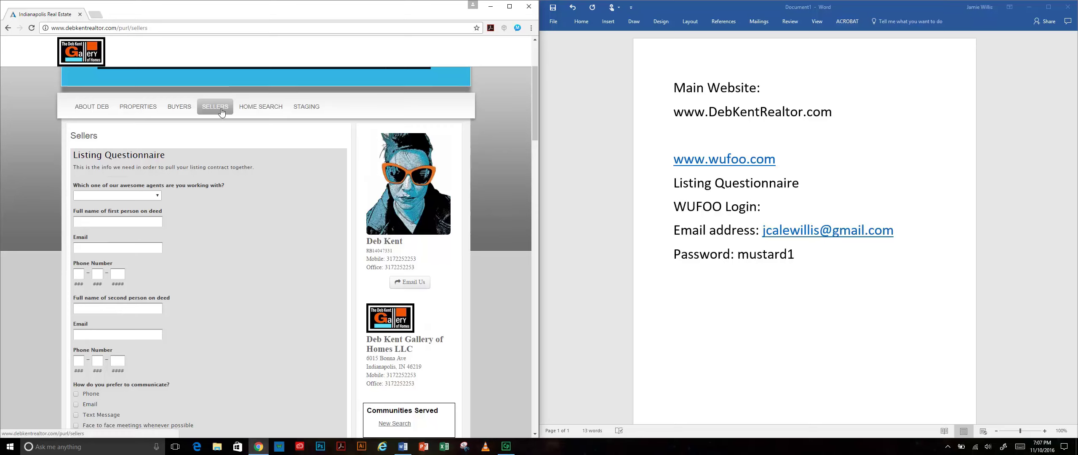
{"action": "left_click", "coordinate": [154, 198]}
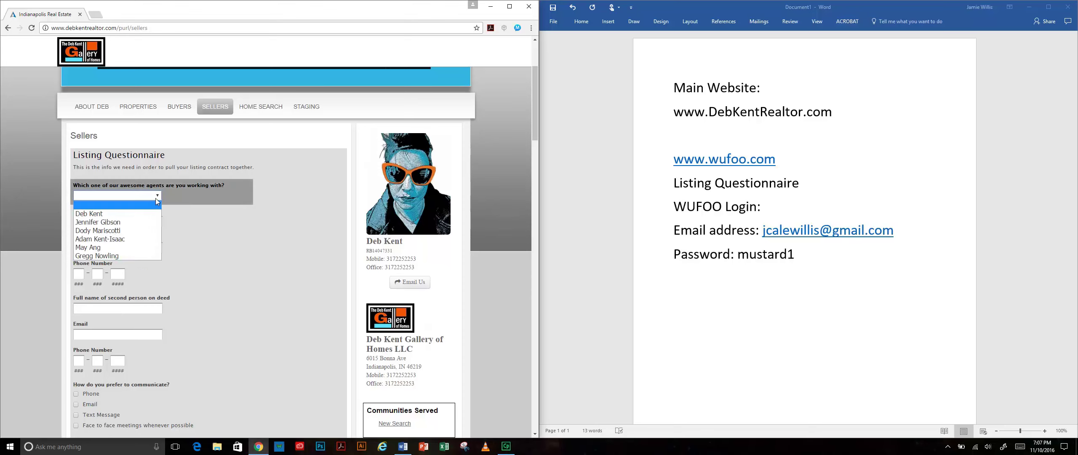
{"action": "left_click", "coordinate": [120, 212]}
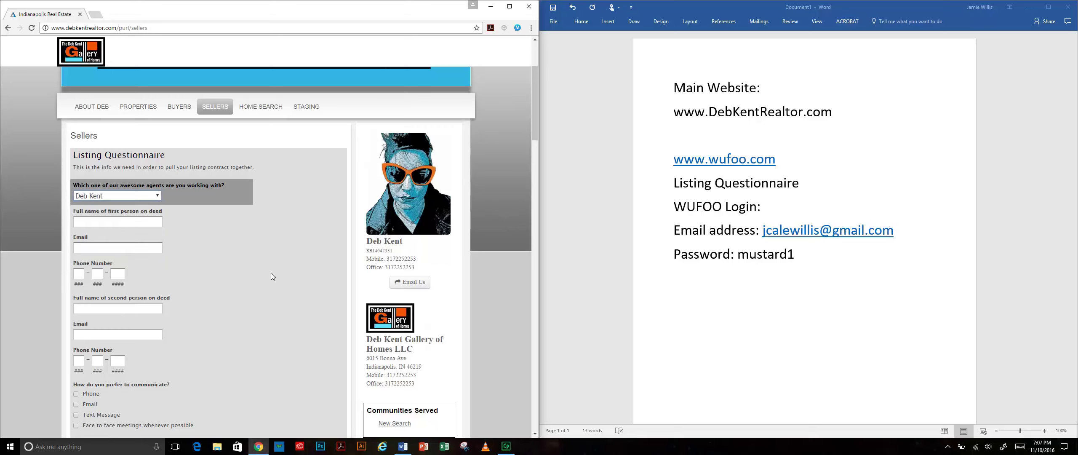
{"action": "left_click", "coordinate": [115, 222]}
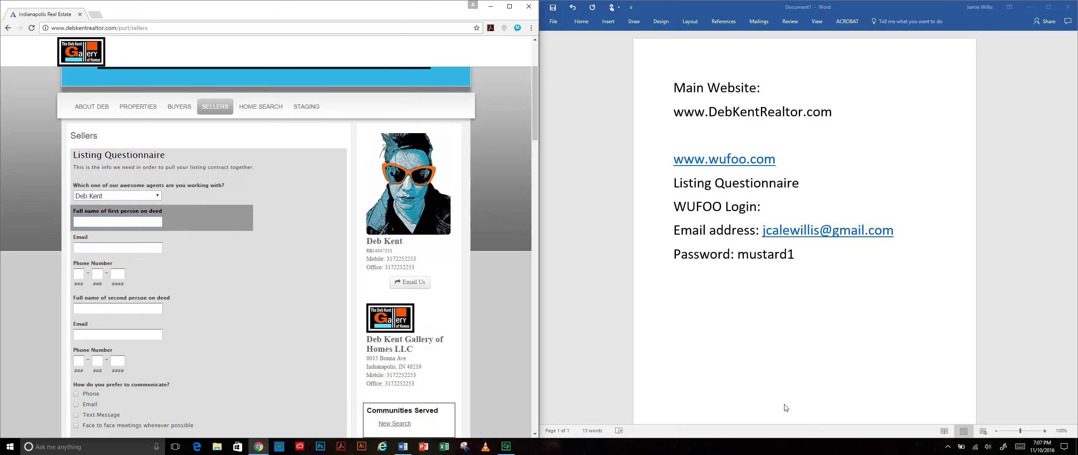
{"action": "key", "text": "Tab"}
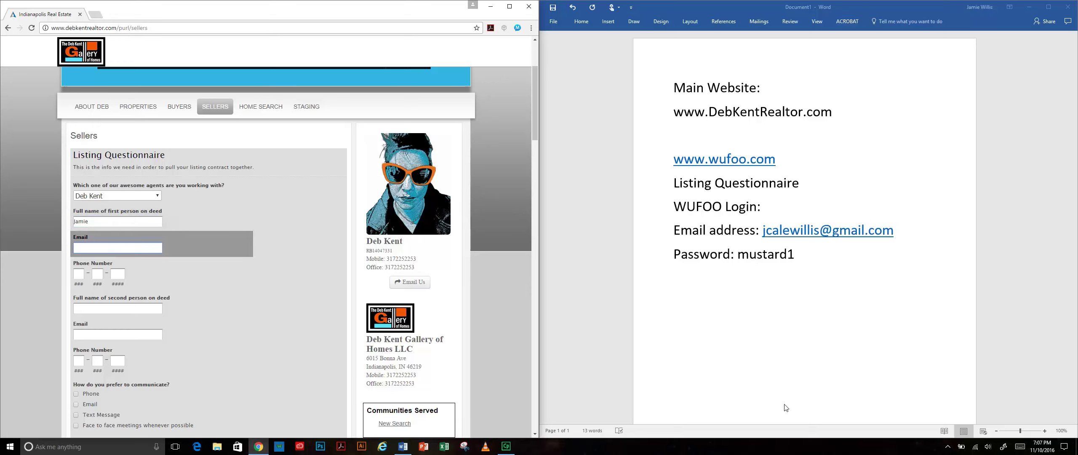
{"action": "key", "text": "shift+Tab"}
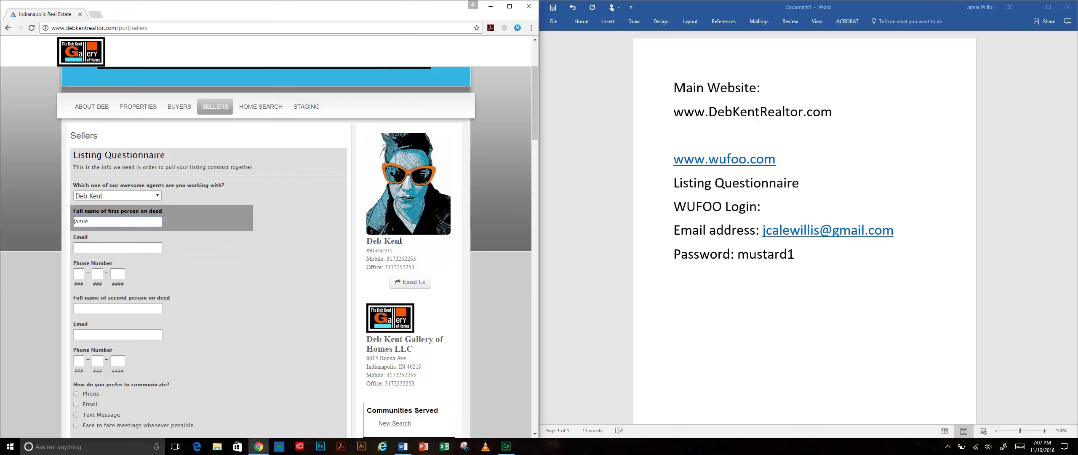
{"action": "key", "text": "Tab"}
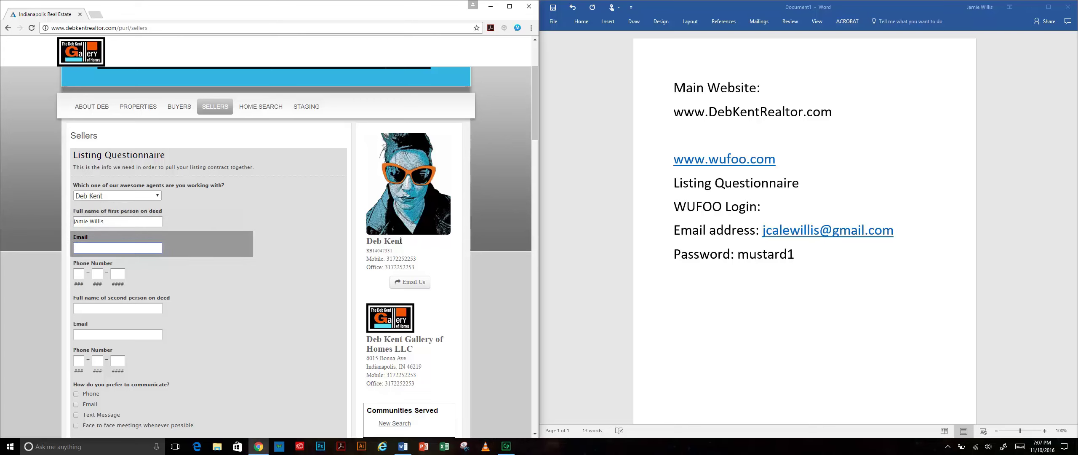
Enter the first person's email address and three-part phone number
{"action": "key", "text": "Tab"}
{"action": "key", "text": "Tab"}
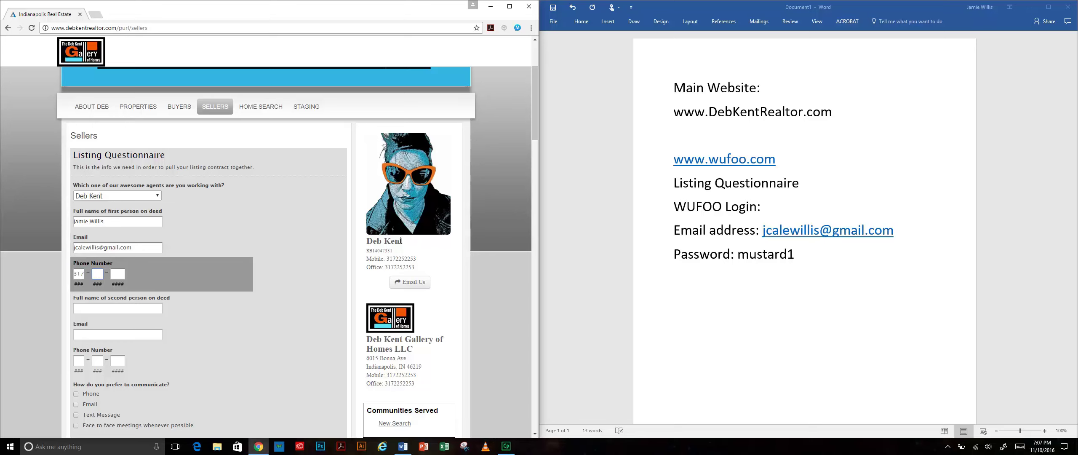
{"action": "key", "text": "Tab"}
{"action": "key", "text": "Tab"}
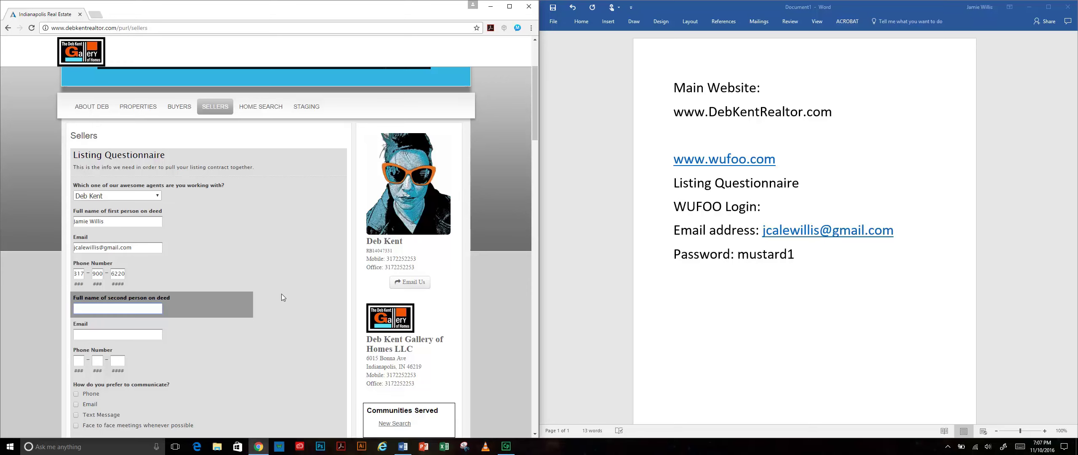
Tick Phone and Email under 'How do you prefer to communicate?'
{"action": "scroll", "coordinate": [269, 289], "scroll_direction": "down", "scroll_amount": 1}
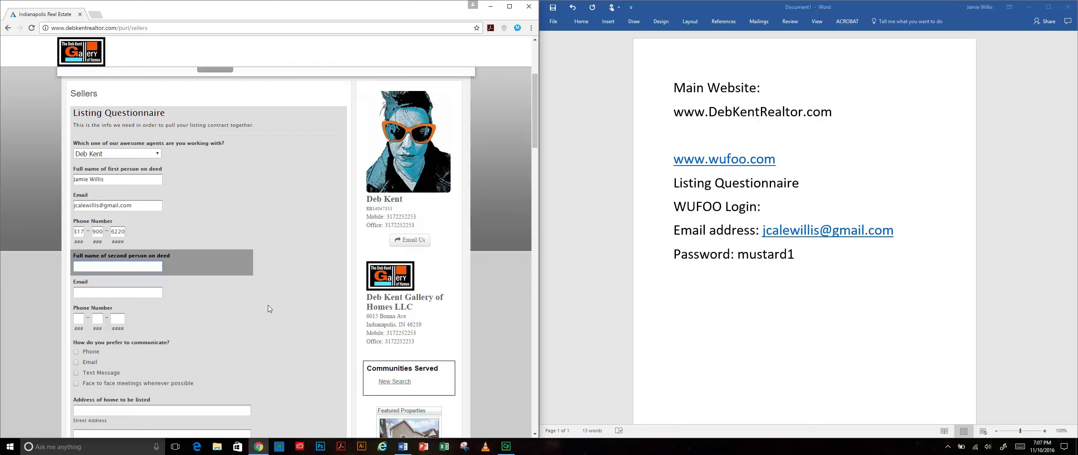
{"action": "scroll", "coordinate": [268, 305], "scroll_direction": "down", "scroll_amount": 1}
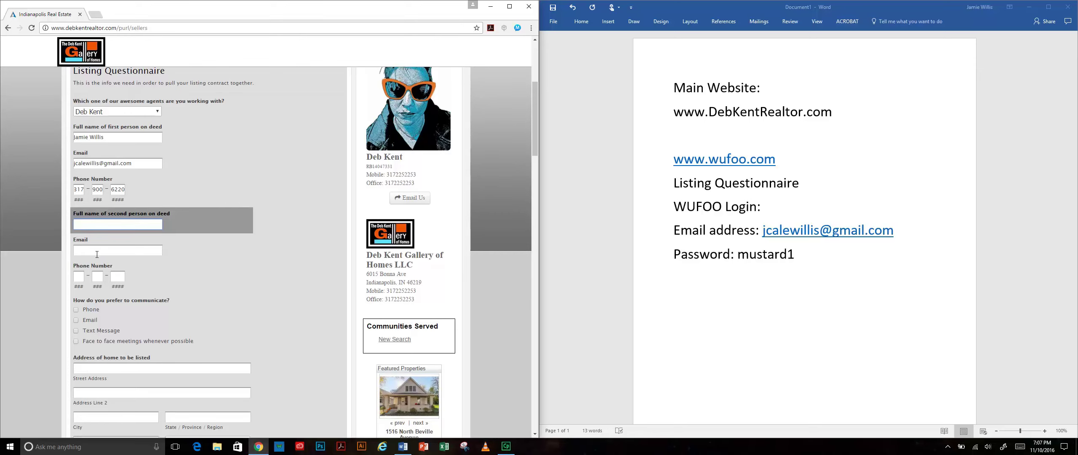
{"action": "scroll", "coordinate": [250, 291], "scroll_direction": "down", "scroll_amount": 2}
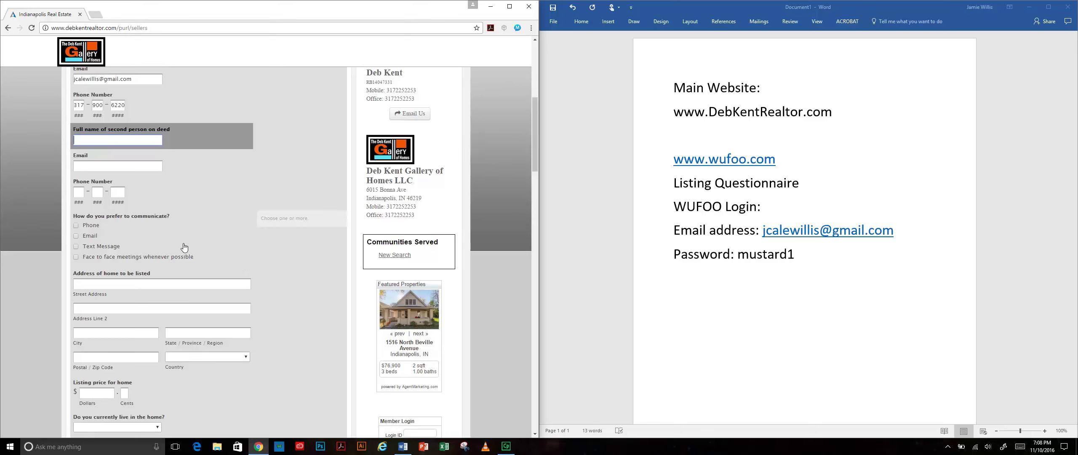
{"action": "left_click", "coordinate": [76, 225]}
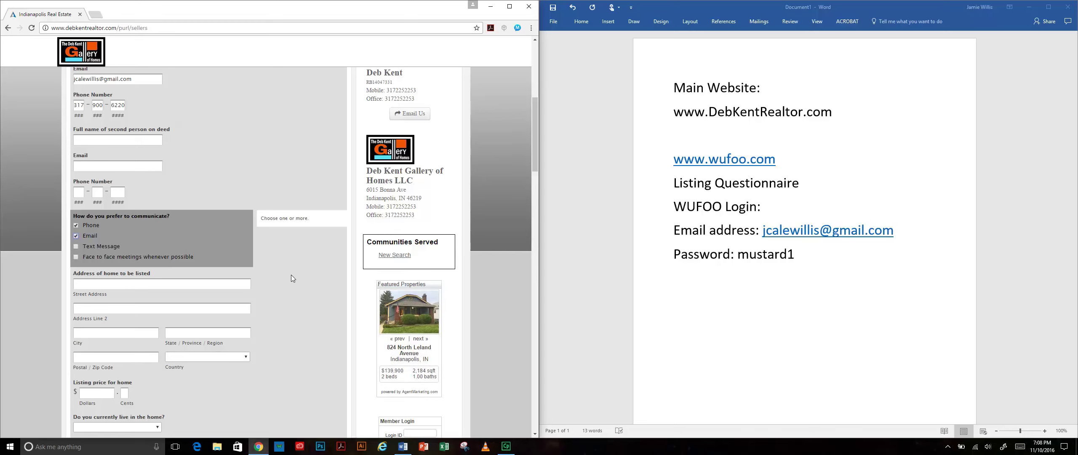
{"action": "scroll", "coordinate": [291, 276], "scroll_direction": "down", "scroll_amount": 1}
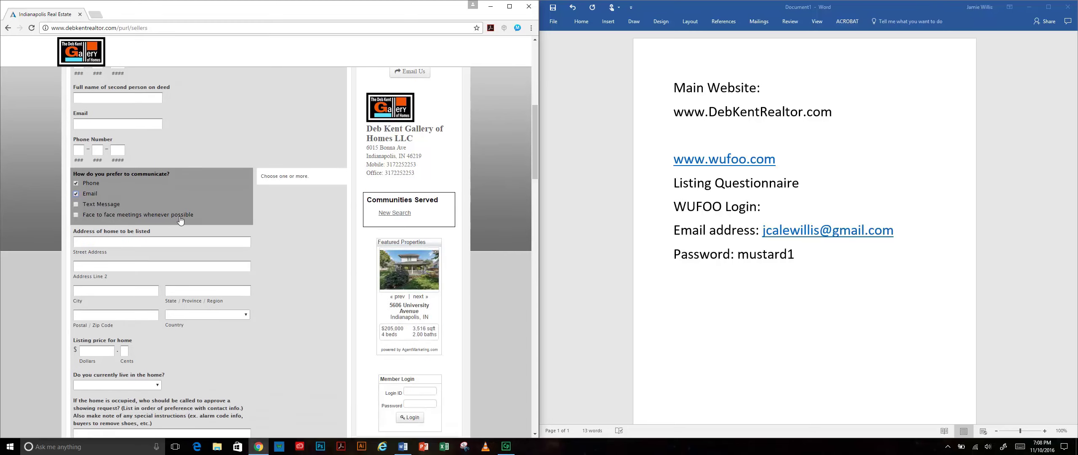
Enter the home's street address, city, state and ZIP, with United States as country
{"action": "left_click", "coordinate": [214, 241]}
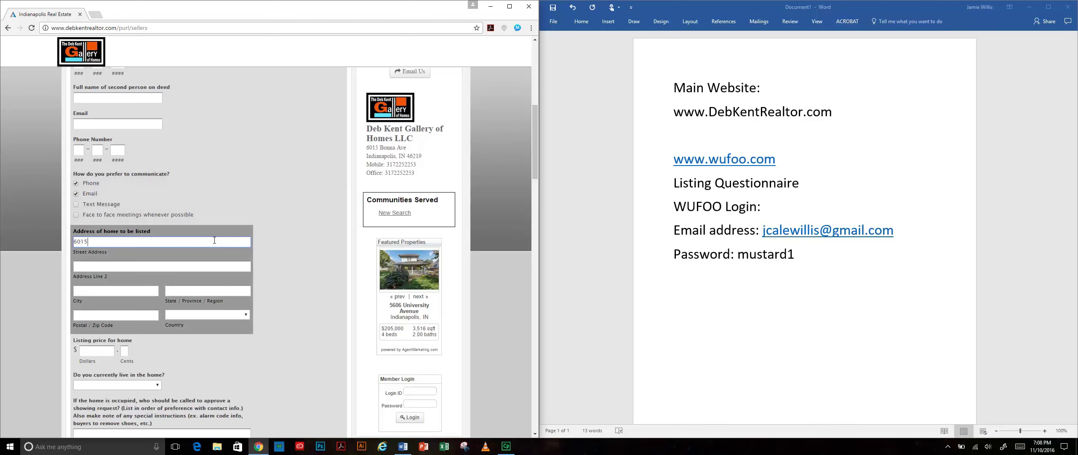
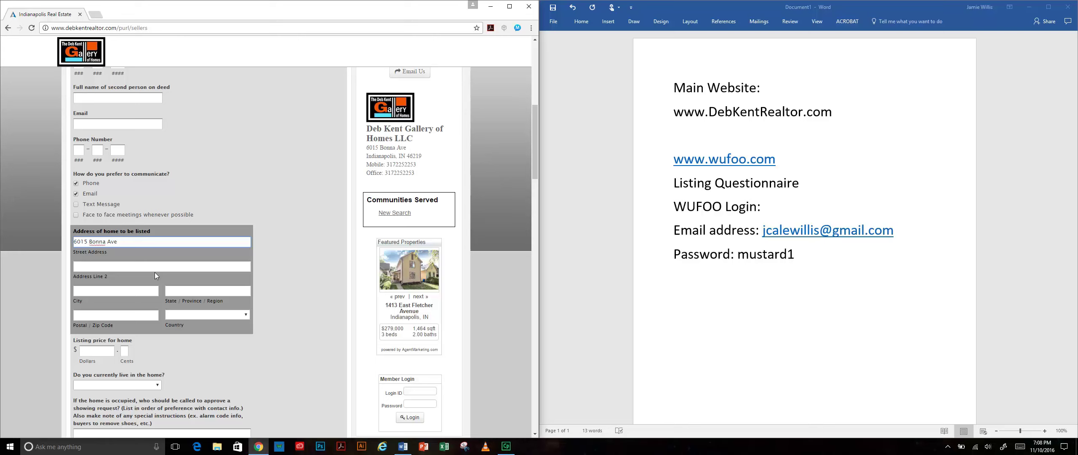
{"action": "key", "text": "Tab"}
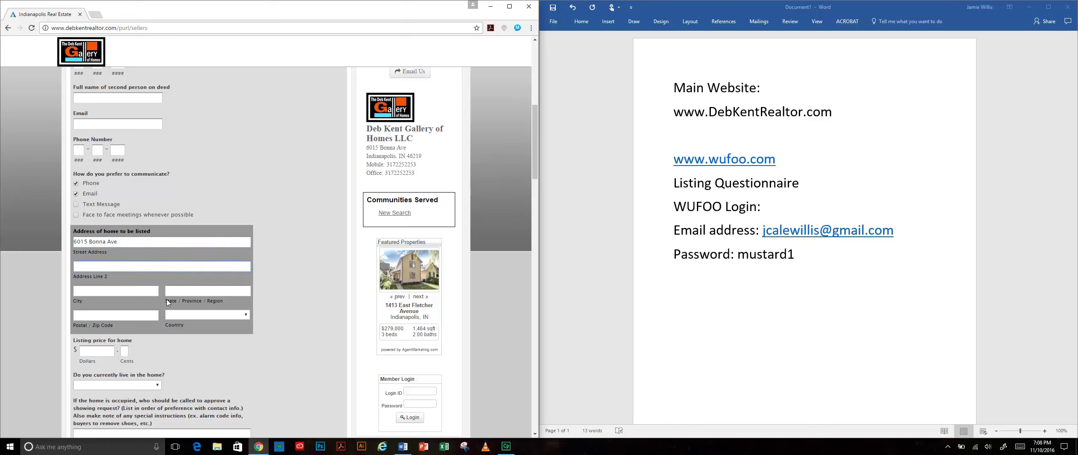
{"action": "left_click", "coordinate": [137, 291]}
{"action": "type", "text": "Indianapolis"}
{"action": "key", "text": "Tab"}
{"action": "type", "text": "IN"}
{"action": "key", "text": "Tab"}
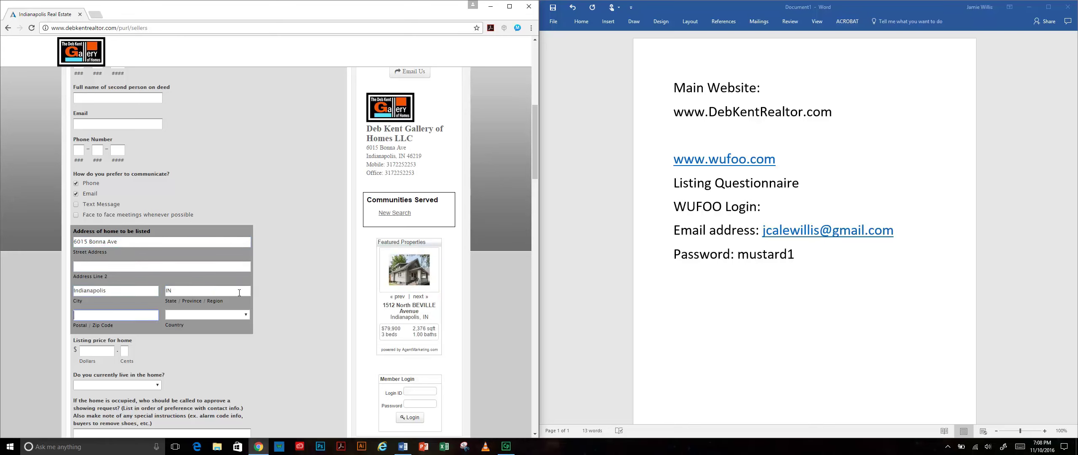
{"action": "type", "text": "46219"}
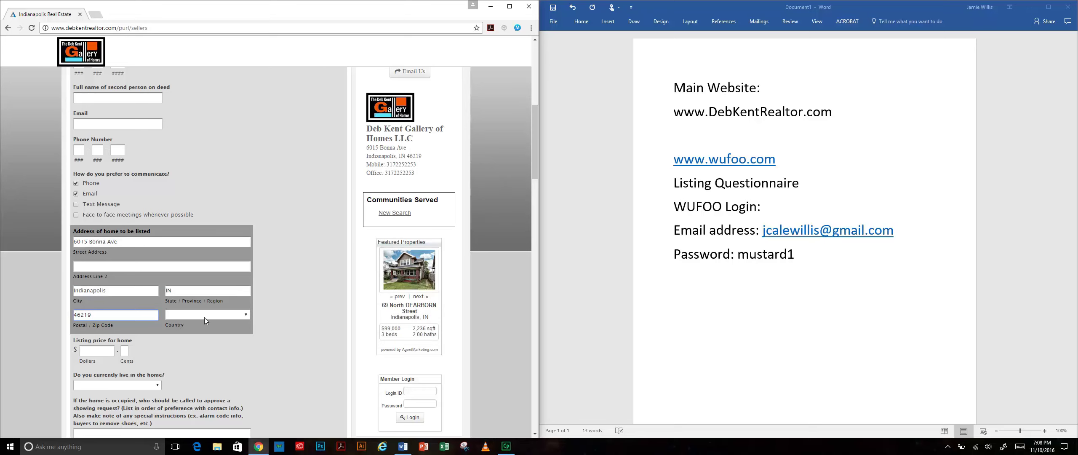
{"action": "left_click", "coordinate": [214, 316]}
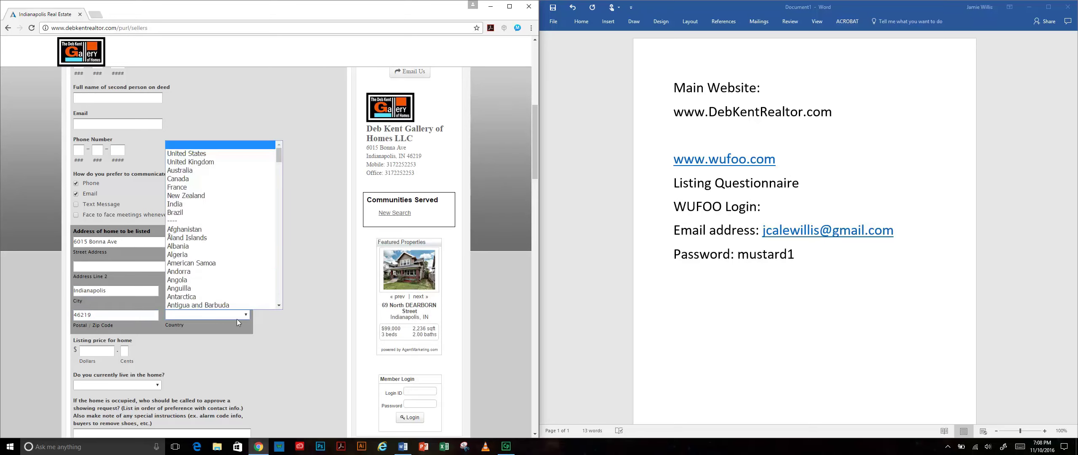
{"action": "left_click", "coordinate": [209, 146]}
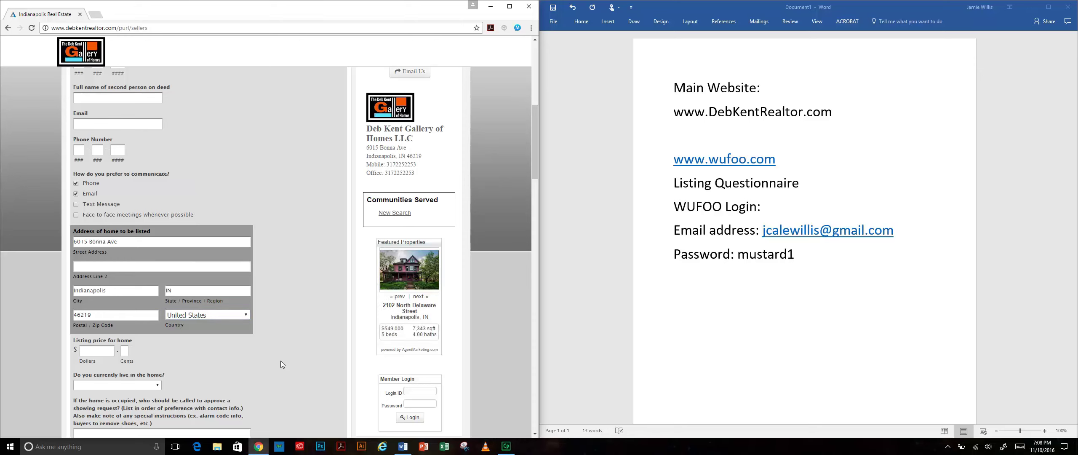
Set the listing price to $250000.00
{"action": "scroll", "coordinate": [281, 361], "scroll_direction": "down", "scroll_amount": 2}
{"action": "left_click", "coordinate": [91, 267]}
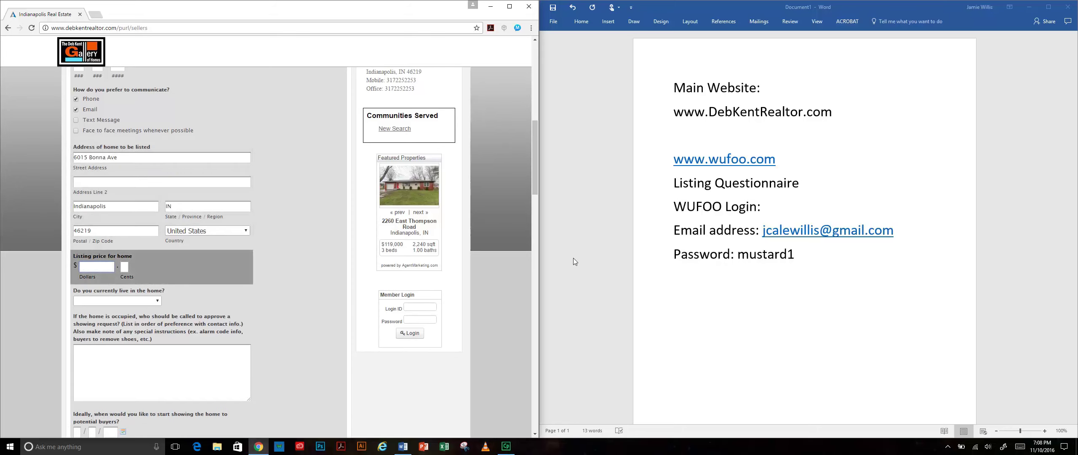
{"action": "type", "text": "250000"}
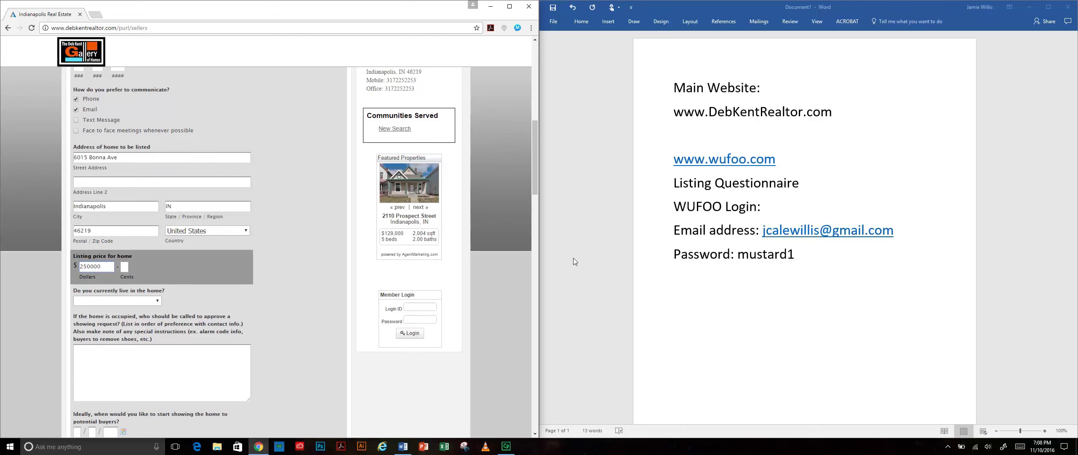
{"action": "key", "text": "Tab"}
{"action": "type", "text": "00"}
{"action": "key", "text": "Tab"}
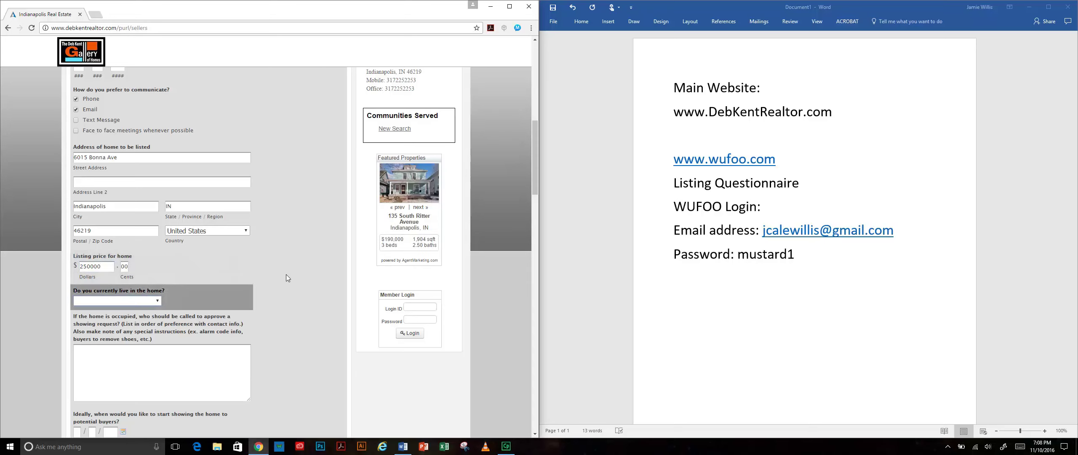
{"action": "scroll", "coordinate": [286, 275], "scroll_direction": "down", "scroll_amount": 2}
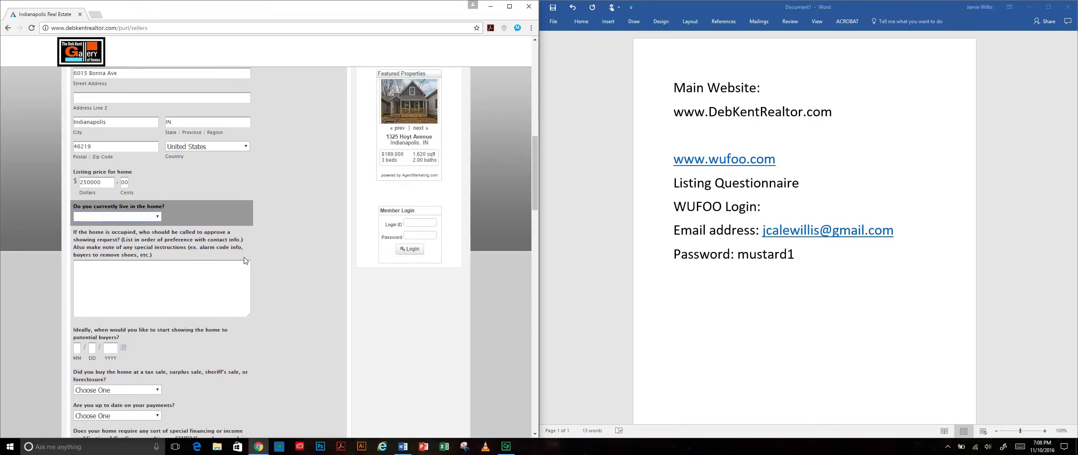
Answer Yes to living in the home; showing notes: 'Call me to gain access. Take your muddy shoes off.'
{"action": "left_click", "coordinate": [129, 215]}
{"action": "left_click", "coordinate": [126, 234]}
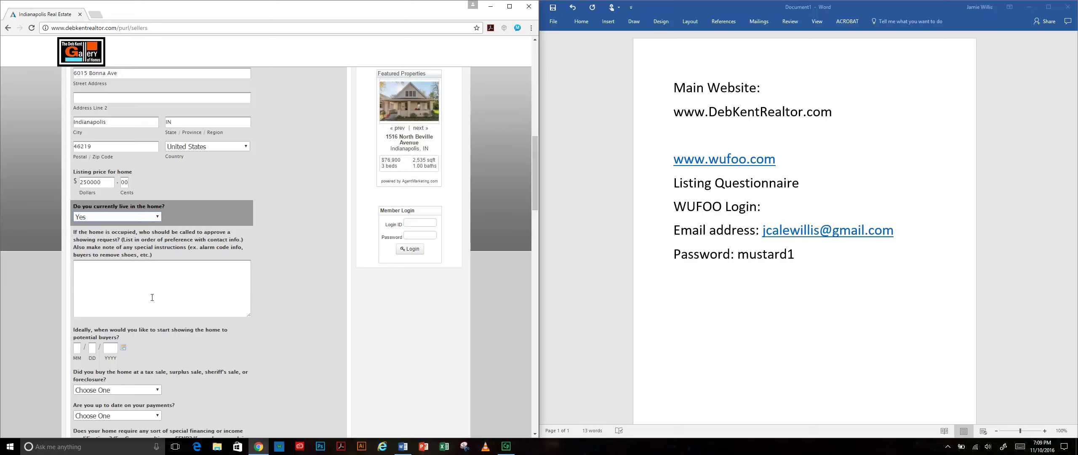
{"action": "left_click", "coordinate": [138, 285]}
{"action": "type", "text": "Call me to gain "}
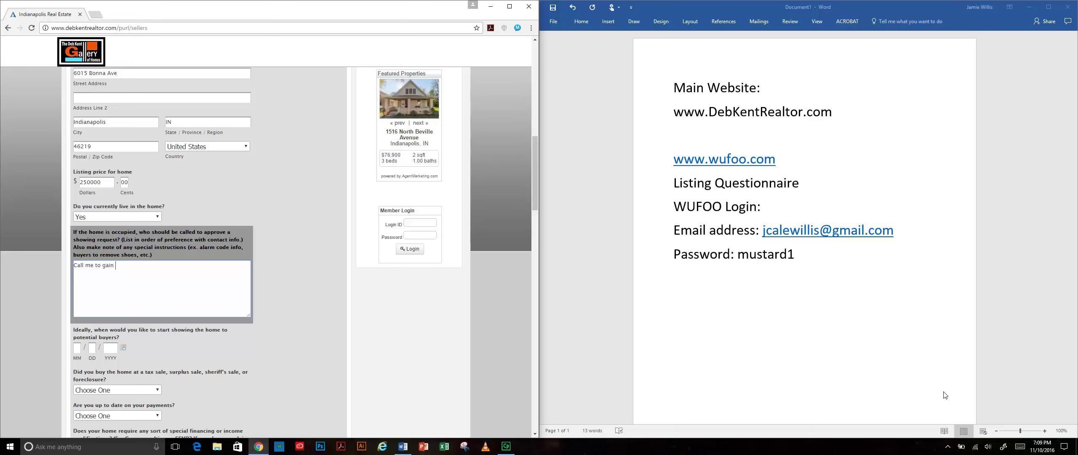
{"action": "type", "text": "access. Tak"}
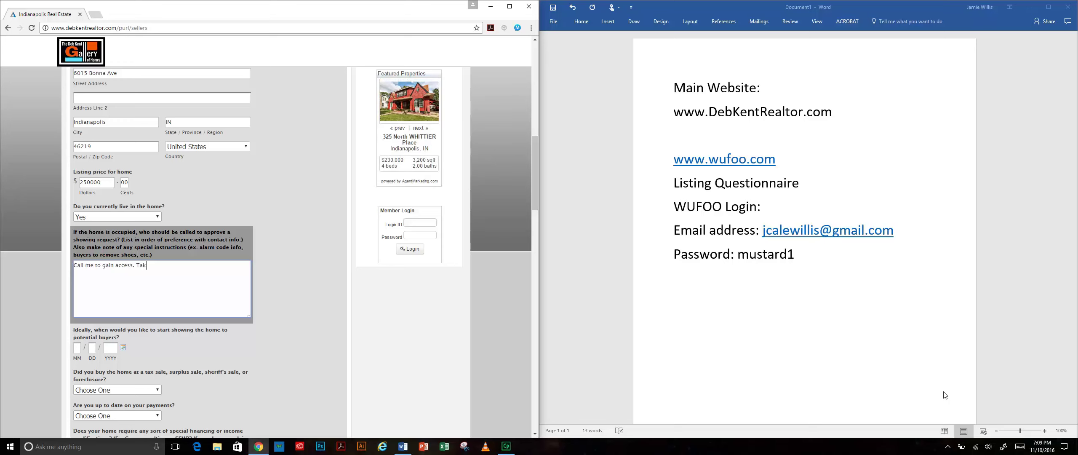
{"action": "type", "text": "e your muddy shoes of"}
{"action": "type", "text": "f."}
{"action": "scroll", "coordinate": [299, 322], "scroll_direction": "down", "scroll_amount": 1}
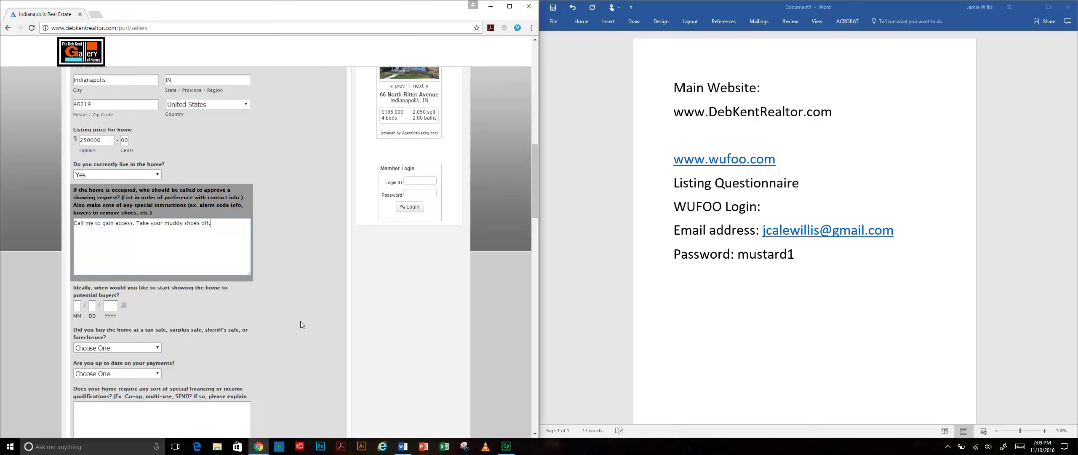
{"action": "scroll", "coordinate": [309, 318], "scroll_direction": "down", "scroll_amount": 2}
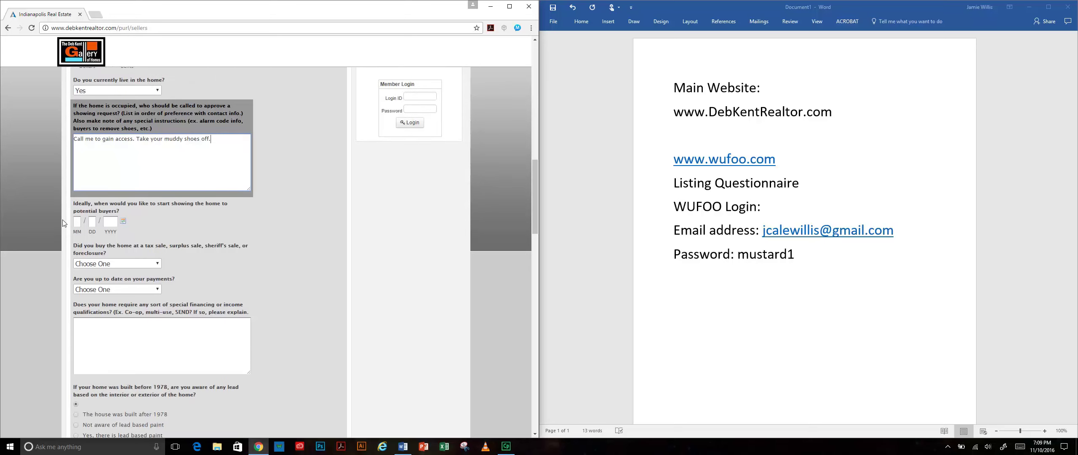
Set the showing start date to 11/10/2016 using the calendar picker
{"action": "left_click", "coordinate": [76, 221]}
{"action": "type", "text": "11/"}
{"action": "type", "text": "15"}
{"action": "left_click", "coordinate": [122, 220]}
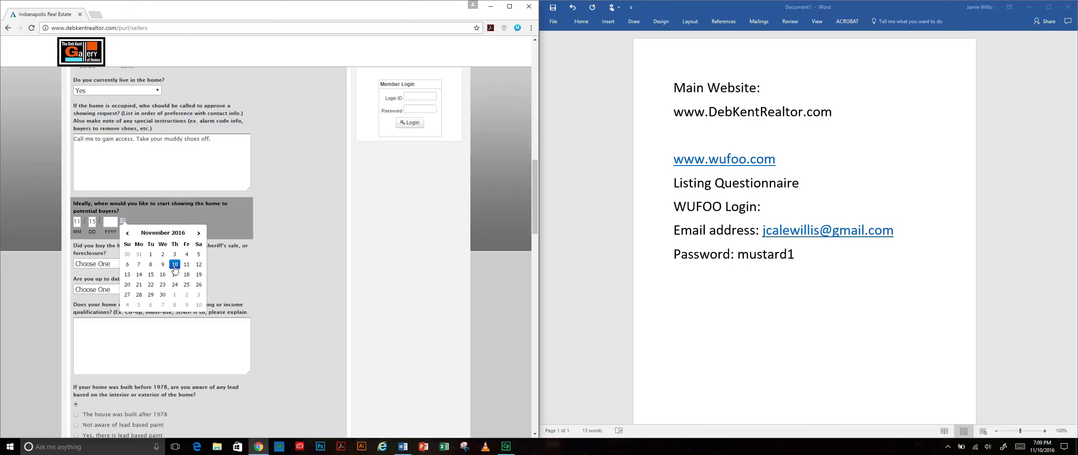
{"action": "left_click", "coordinate": [174, 264]}
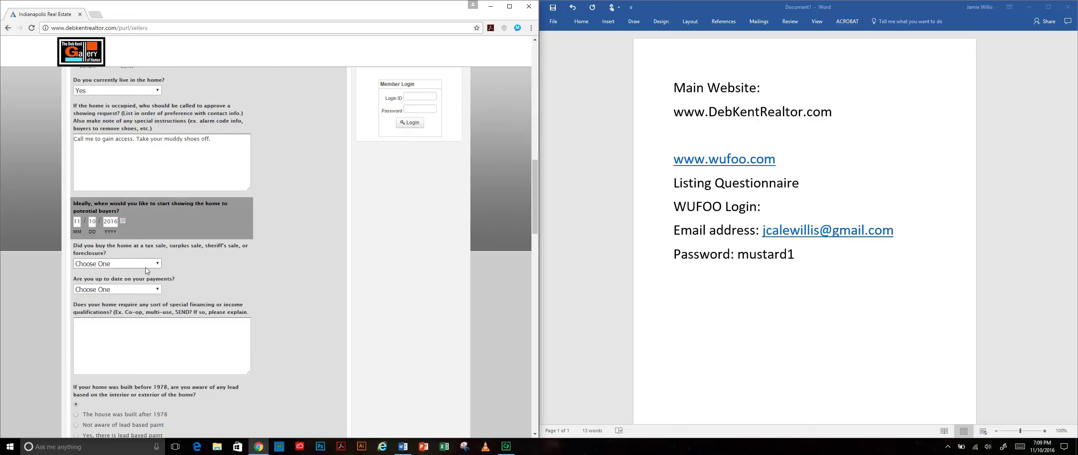
{"action": "scroll", "coordinate": [258, 273], "scroll_direction": "down", "scroll_amount": 2}
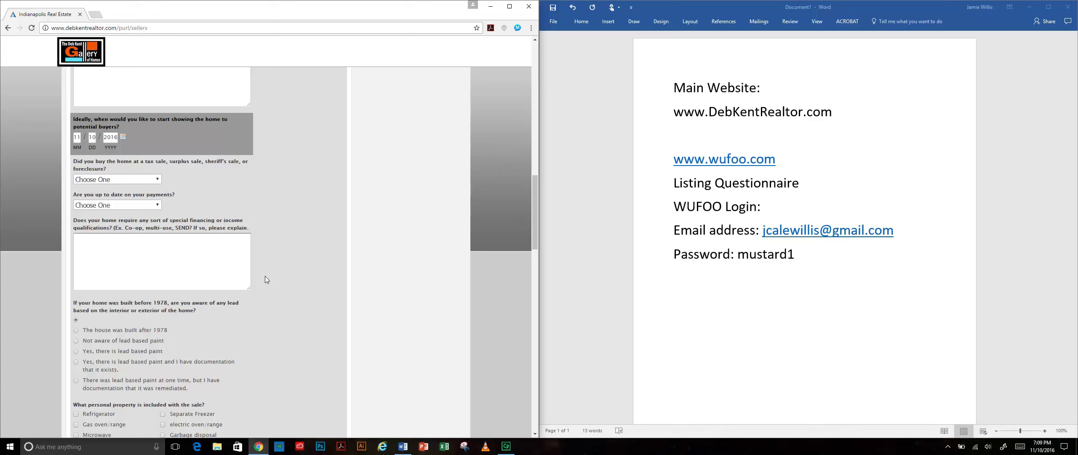
Answer No to the tax-sale question and Yes to being current on payments
{"action": "left_click", "coordinate": [144, 179]}
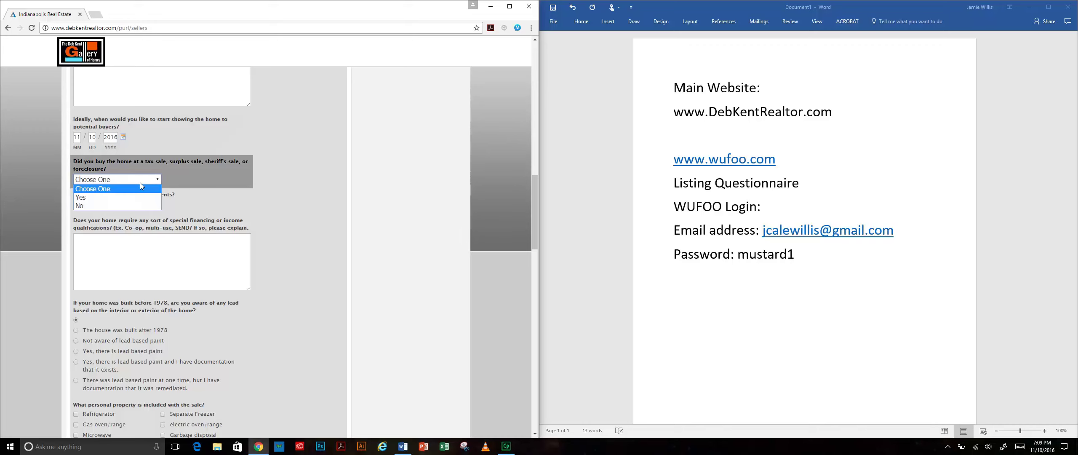
{"action": "left_click", "coordinate": [126, 205]}
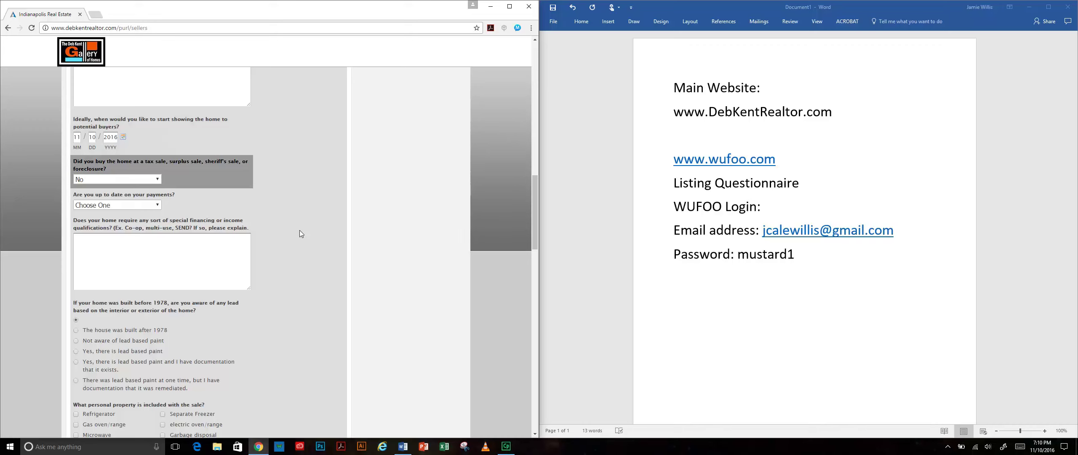
{"action": "left_click", "coordinate": [131, 205]}
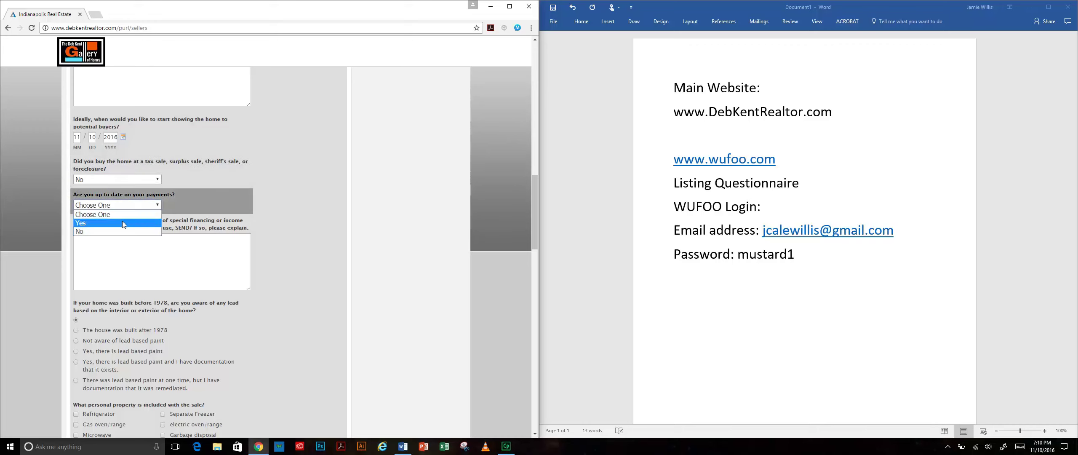
{"action": "left_click", "coordinate": [122, 221]}
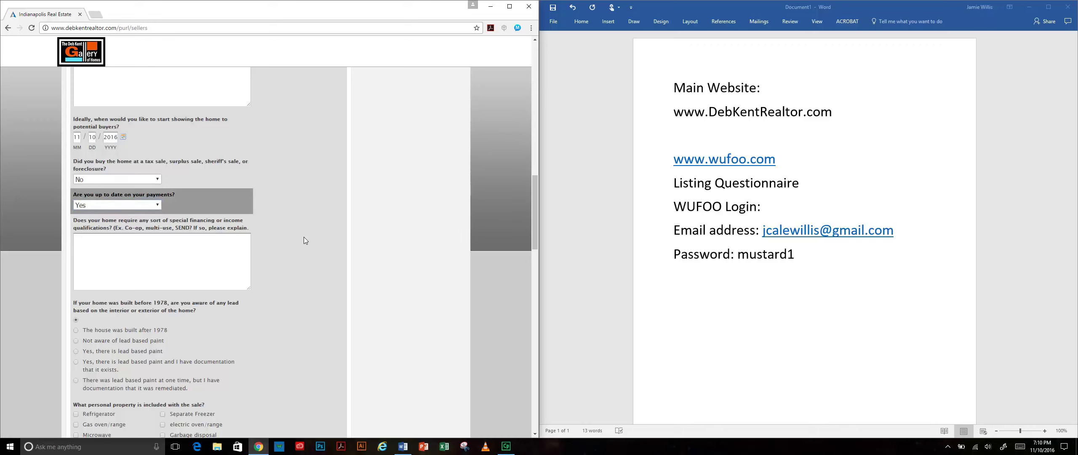
Answer the special financing question with 'Nope'
{"action": "left_click", "coordinate": [182, 257]}
{"action": "scroll", "coordinate": [296, 293], "scroll_direction": "down", "scroll_amount": 3}
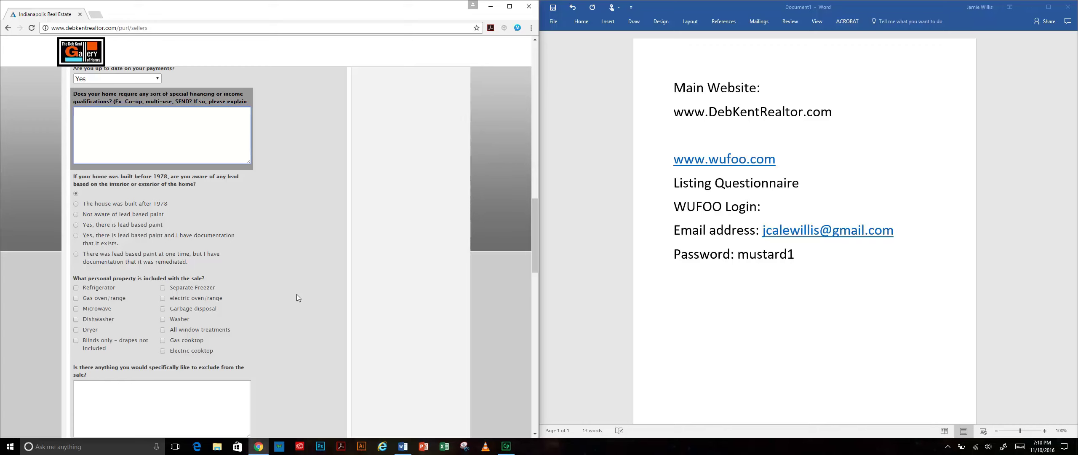
{"action": "type", "text": "Nope"}
{"action": "left_click", "coordinate": [320, 282]}
Mark the lead paint question as 'Not aware of lead based paint'
{"action": "scroll", "coordinate": [308, 285], "scroll_direction": "down", "scroll_amount": 1}
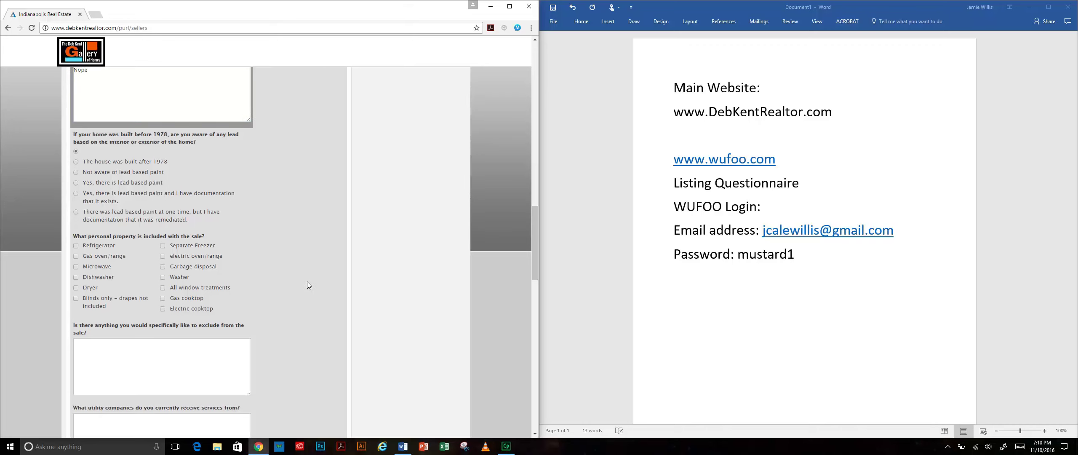
{"action": "scroll", "coordinate": [277, 188], "scroll_direction": "down", "scroll_amount": 1}
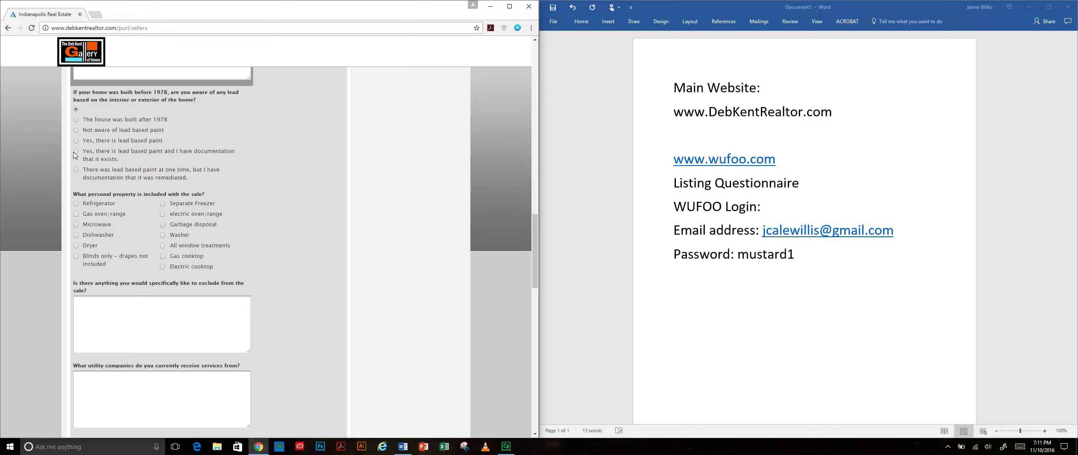
{"action": "left_click", "coordinate": [76, 130]}
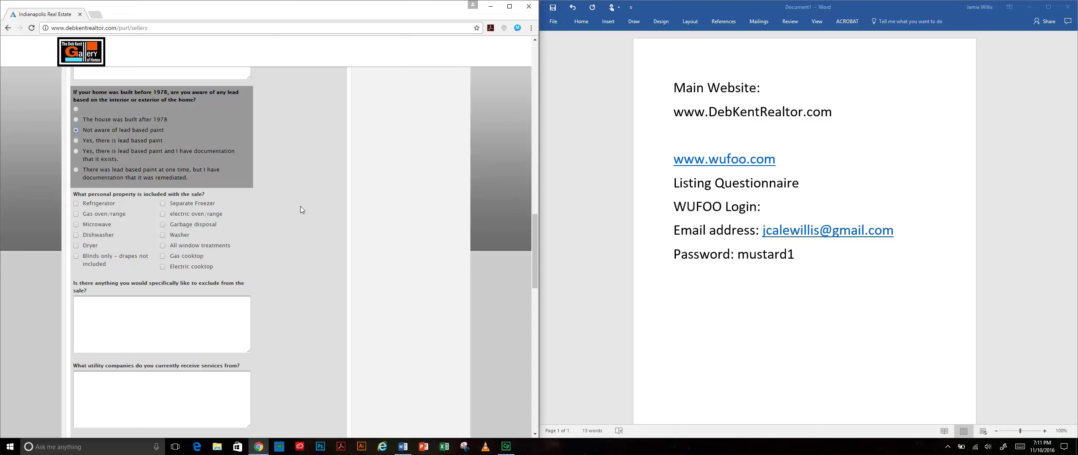
{"action": "scroll", "coordinate": [302, 209], "scroll_direction": "down", "scroll_amount": 1}
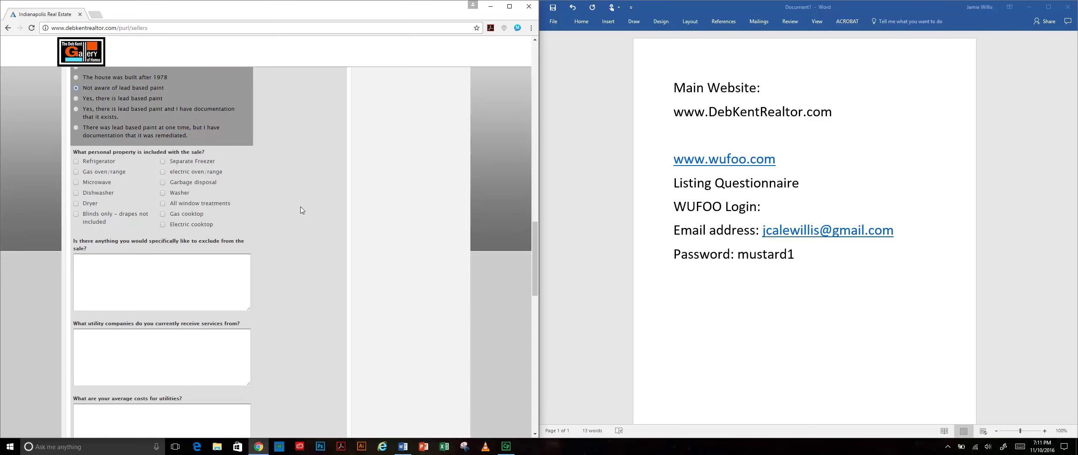
{"action": "scroll", "coordinate": [300, 209], "scroll_direction": "up", "scroll_amount": 1}
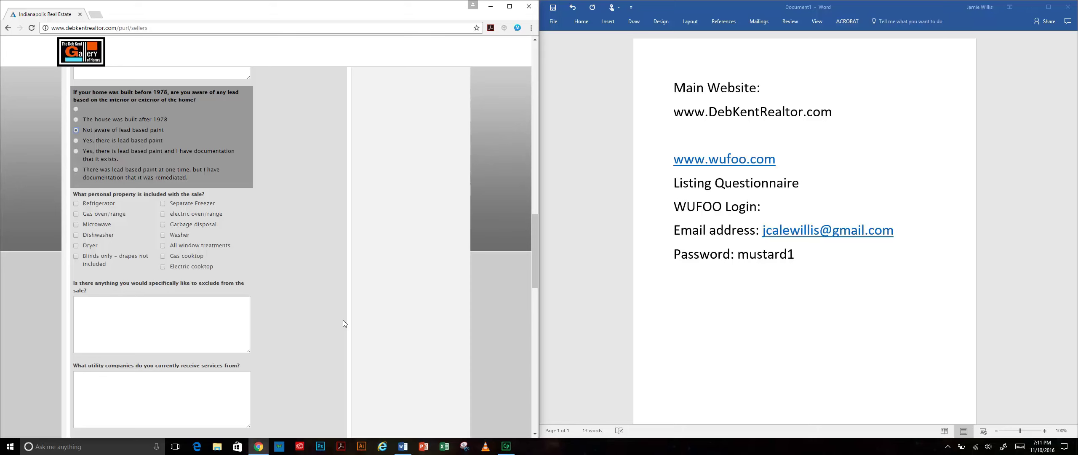
Include the refrigerator, electric oven/range, washer and dryer, and exclude Donkeys from the sale
{"action": "scroll", "coordinate": [307, 283], "scroll_direction": "down", "scroll_amount": 2}
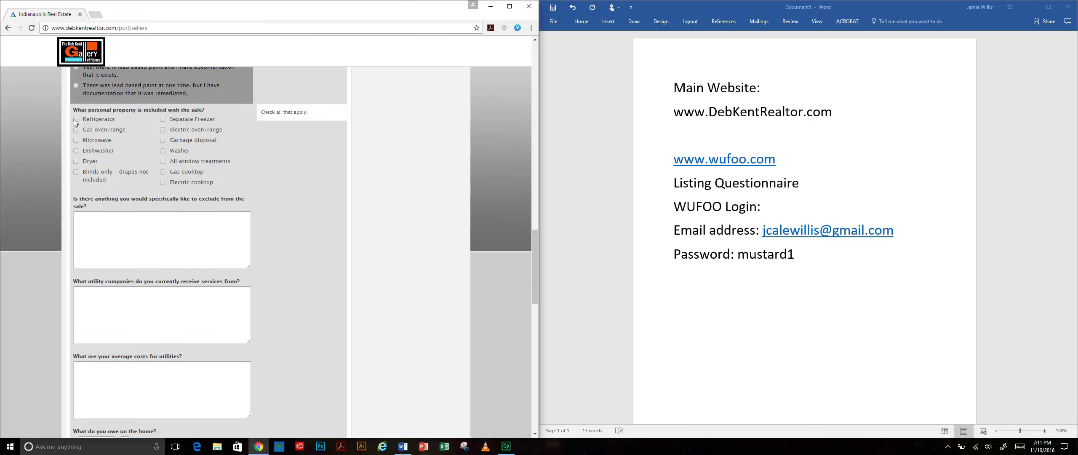
{"action": "left_click", "coordinate": [75, 120]}
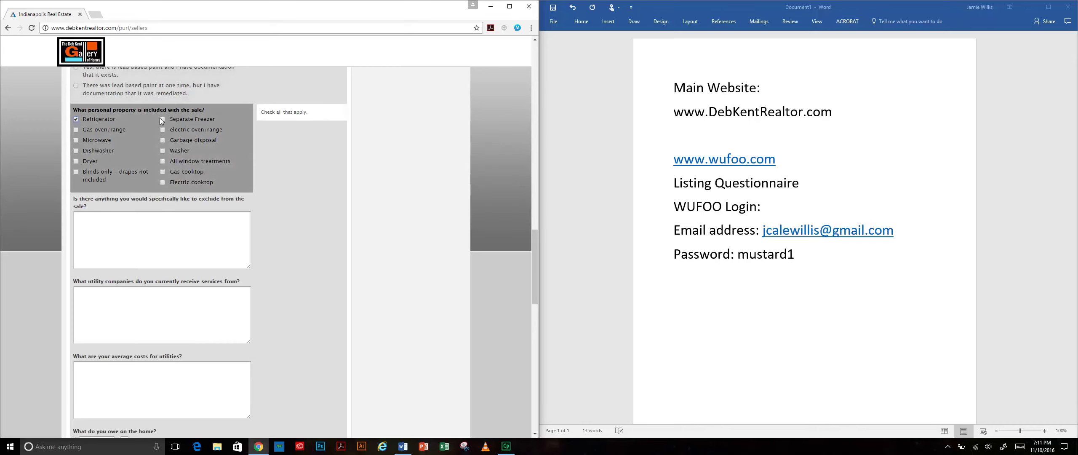
{"action": "left_click", "coordinate": [163, 130]}
{"action": "left_click", "coordinate": [162, 151]}
{"action": "left_click", "coordinate": [76, 161]}
{"action": "left_click", "coordinate": [212, 221]}
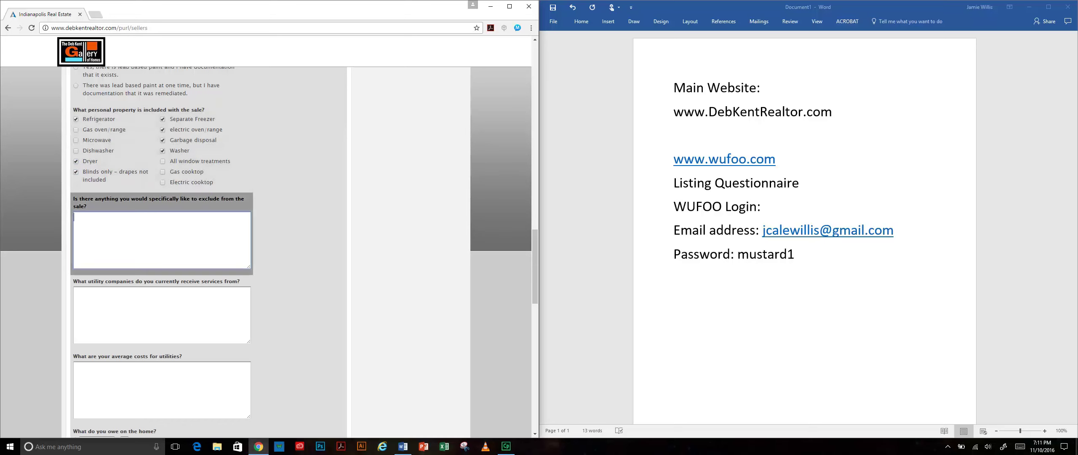
{"action": "type", "text": "Donkeys"}
{"action": "left_click", "coordinate": [406, 317]}
List utilities as 'IPL, Citizens Energy Group' with average costs 'About $150/month'
{"action": "scroll", "coordinate": [294, 329], "scroll_direction": "down", "scroll_amount": 2}
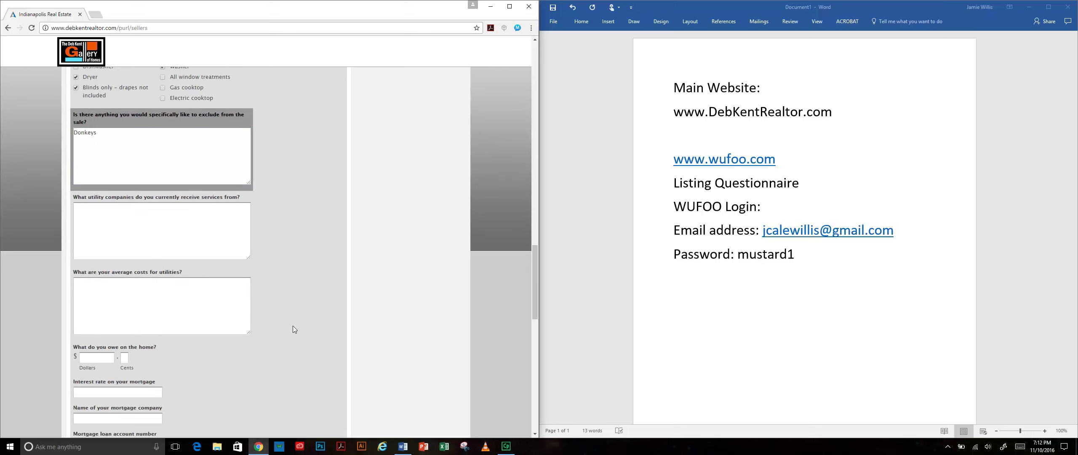
{"action": "scroll", "coordinate": [301, 305], "scroll_direction": "down", "scroll_amount": 1}
{"action": "left_click", "coordinate": [152, 169]}
{"action": "type", "text": "IPL, Citizens"}
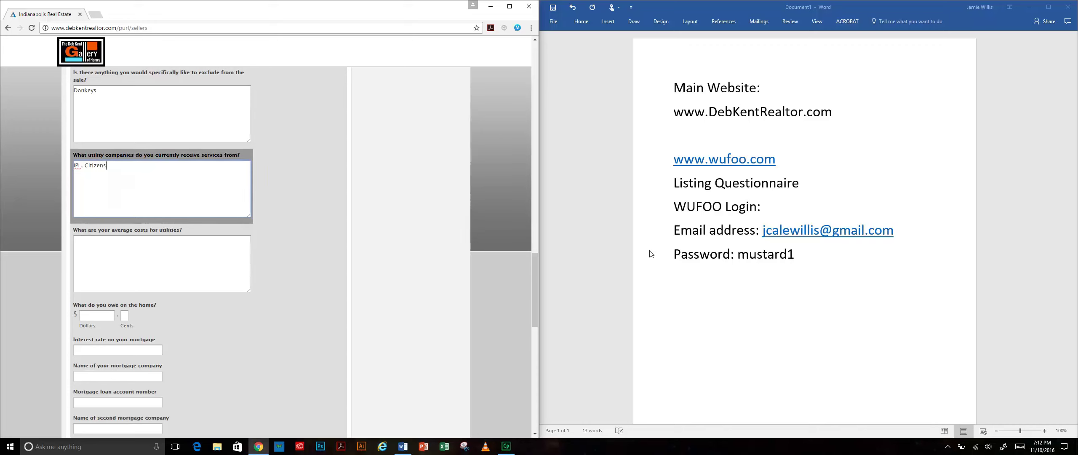
{"action": "type", "text": " Energy Group"}
{"action": "left_click", "coordinate": [292, 237]}
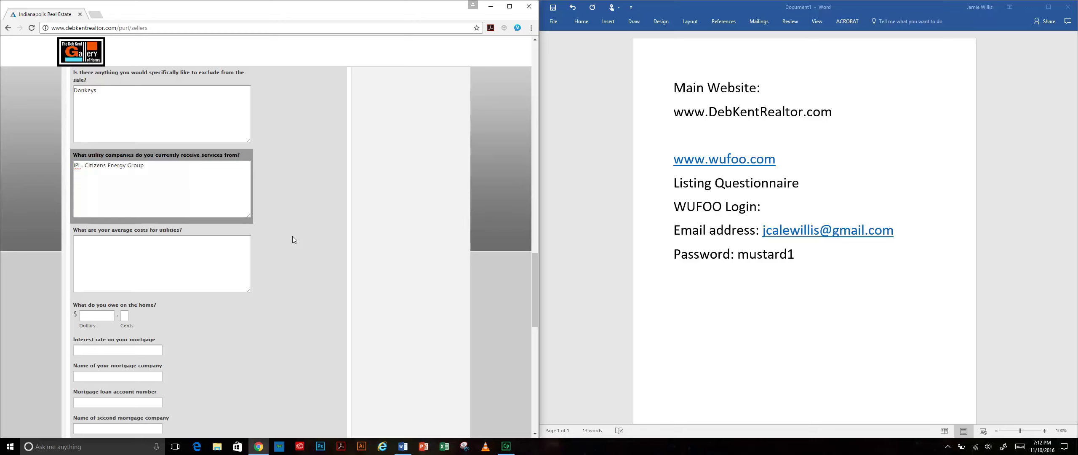
{"action": "key", "text": "Tab"}
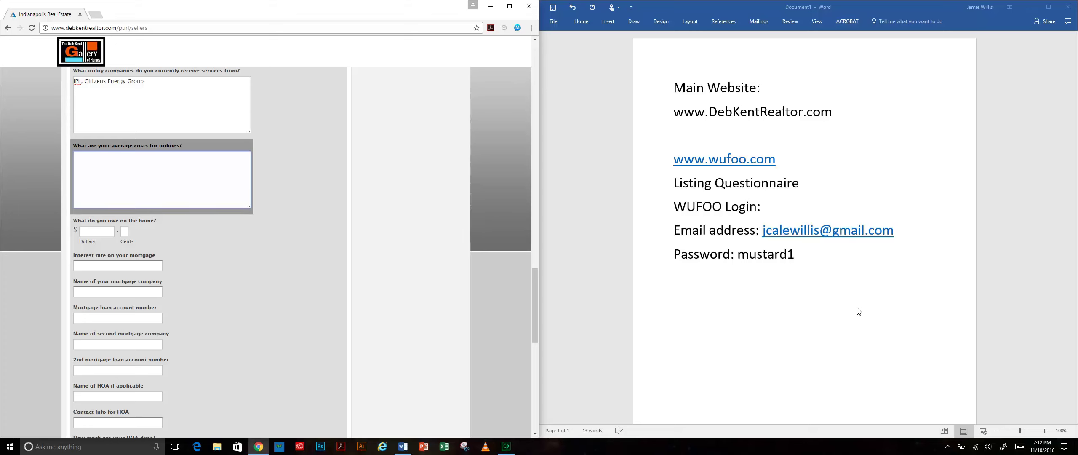
{"action": "type", "text": "About $150/month"}
{"action": "key", "text": "Tab"}
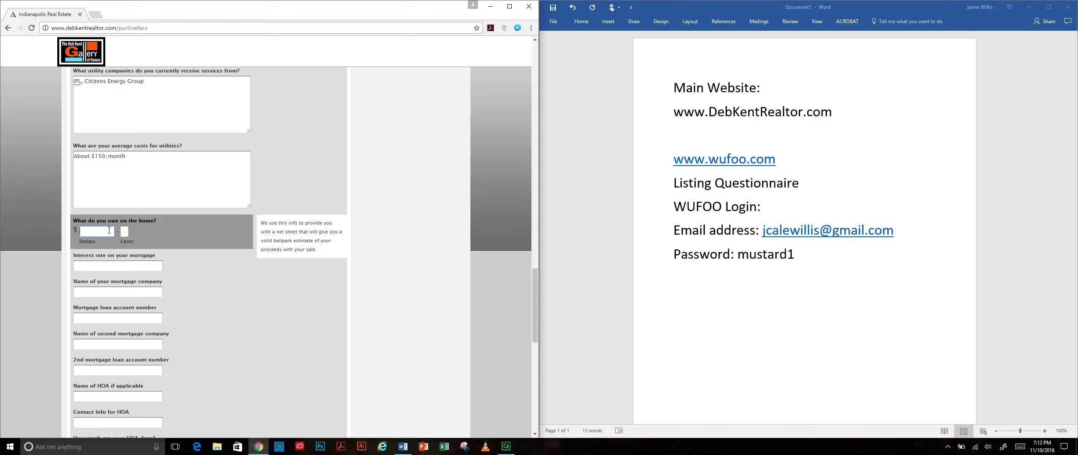
Enter $95,000.00 as the amount owed and 4.5 as the interest rate
{"action": "type", "text": "95,000"}
{"action": "key", "text": "Tab"}
{"action": "type", "text": "00"}
{"action": "key", "text": "Tab"}
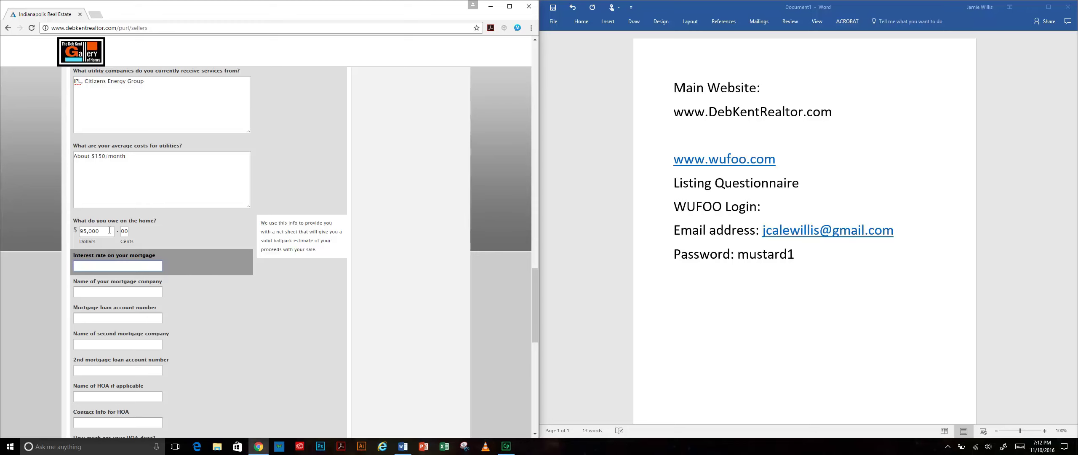
{"action": "scroll", "coordinate": [190, 270], "scroll_direction": "down", "scroll_amount": 3}
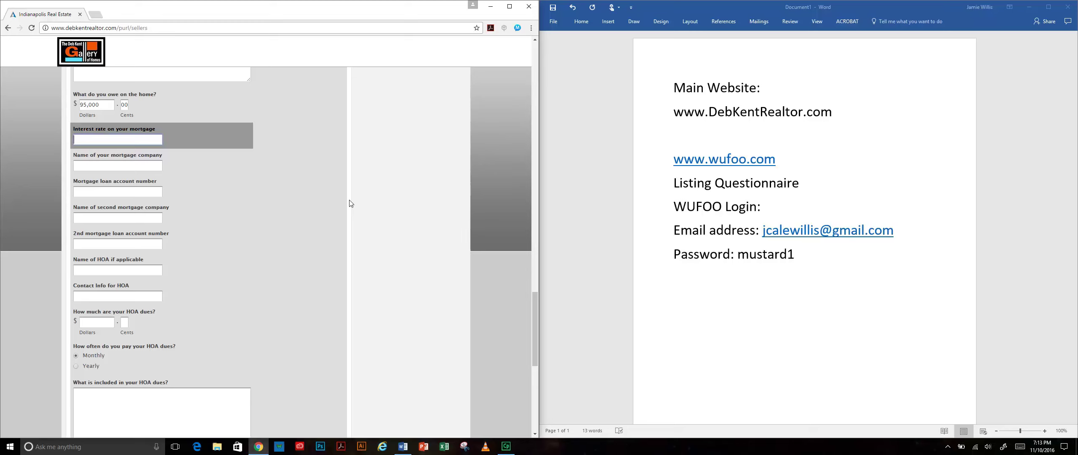
{"action": "type", "text": "4.5"}
{"action": "left_click", "coordinate": [282, 210]}
Enter Chase as the mortgage company and fill in the loan account number, skipping second-mortgage questions
{"action": "key", "text": "Tab"}
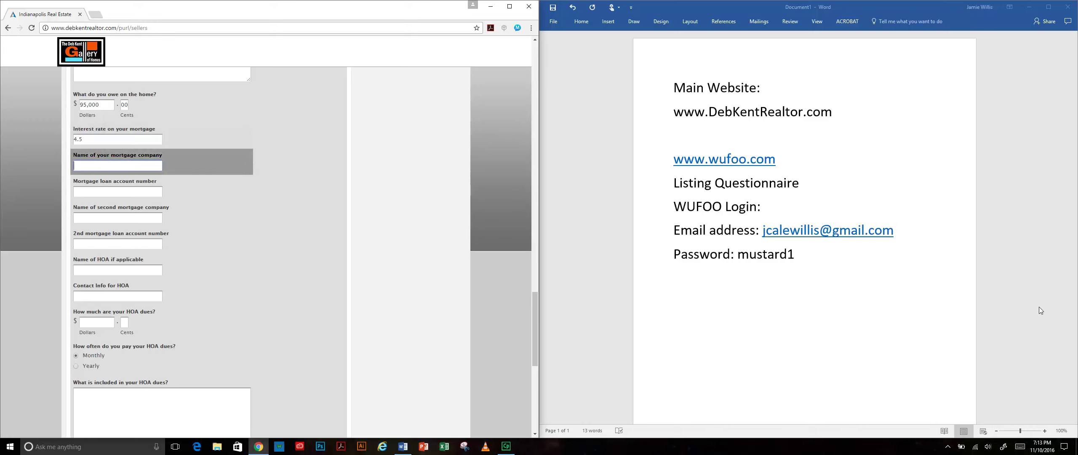
{"action": "type", "text": "Chase"}
{"action": "left_click", "coordinate": [133, 192]}
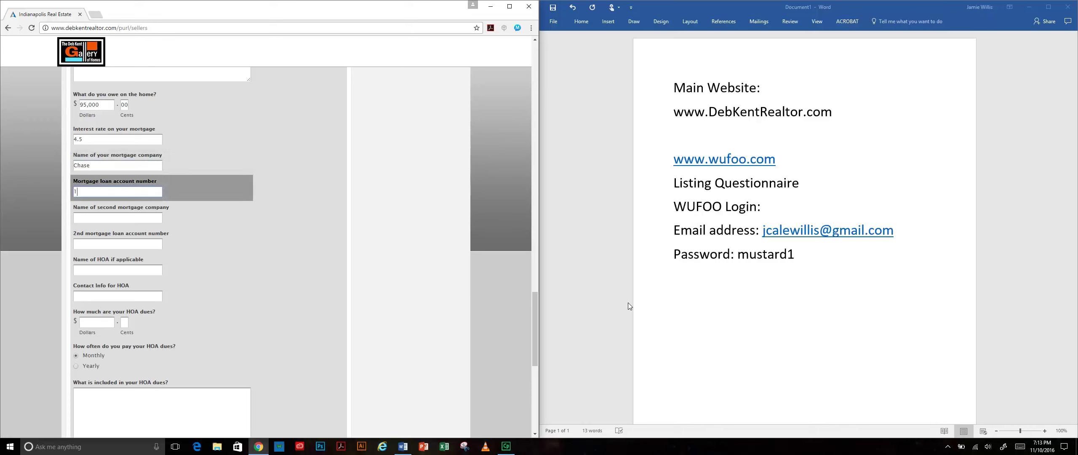
{"action": "left_click", "coordinate": [152, 221]}
{"action": "left_click", "coordinate": [149, 242]}
{"action": "scroll", "coordinate": [246, 274], "scroll_direction": "down", "scroll_amount": 1}
{"action": "key", "text": "Tab"}
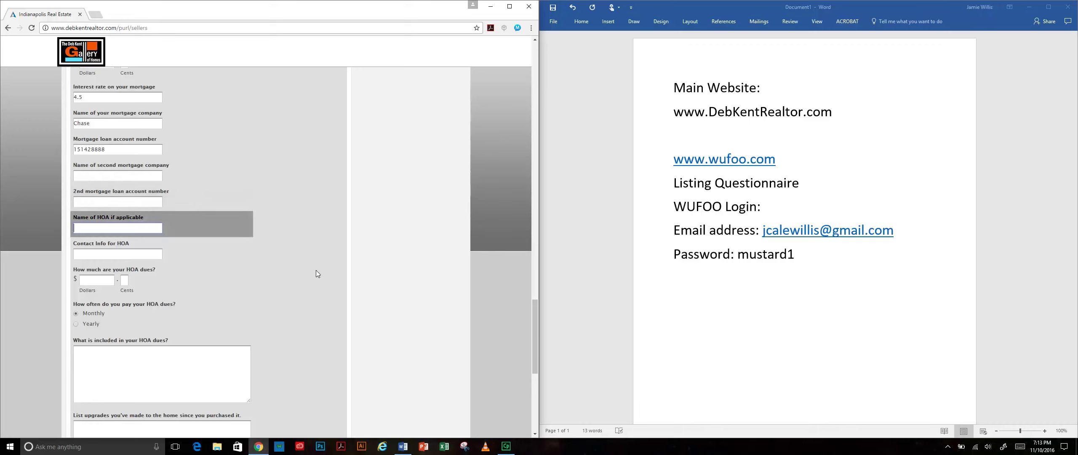
{"action": "scroll", "coordinate": [247, 246], "scroll_direction": "down", "scroll_amount": 2}
{"action": "key", "text": "Tab"}
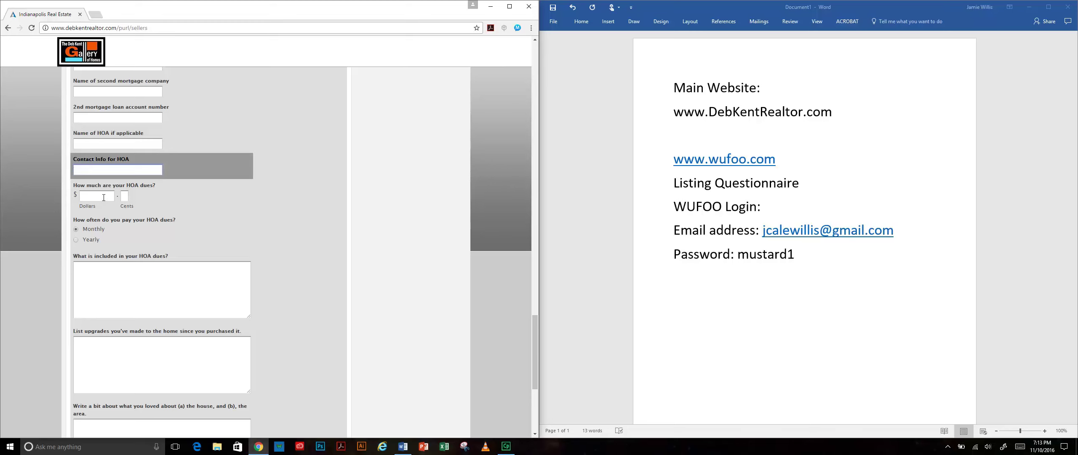
{"action": "key", "text": "Tab"}
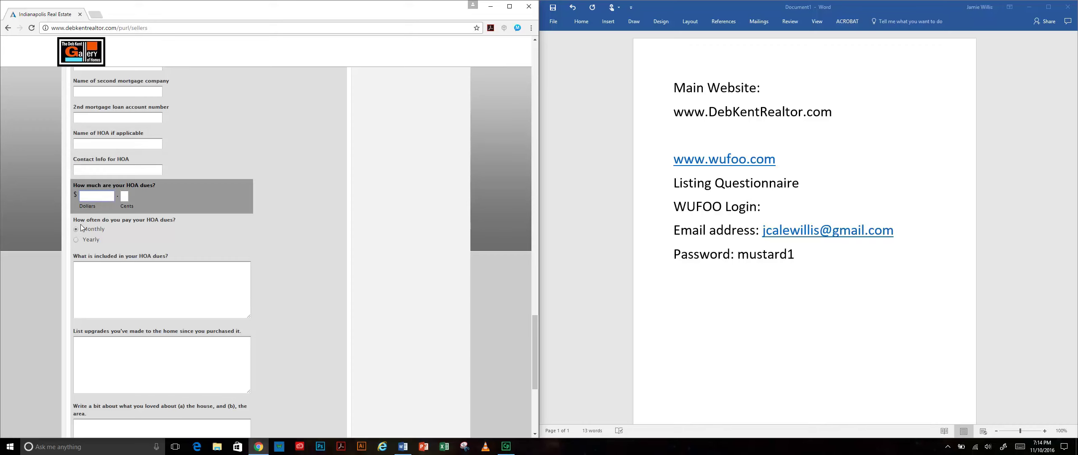
{"action": "scroll", "coordinate": [277, 251], "scroll_direction": "down", "scroll_amount": 2}
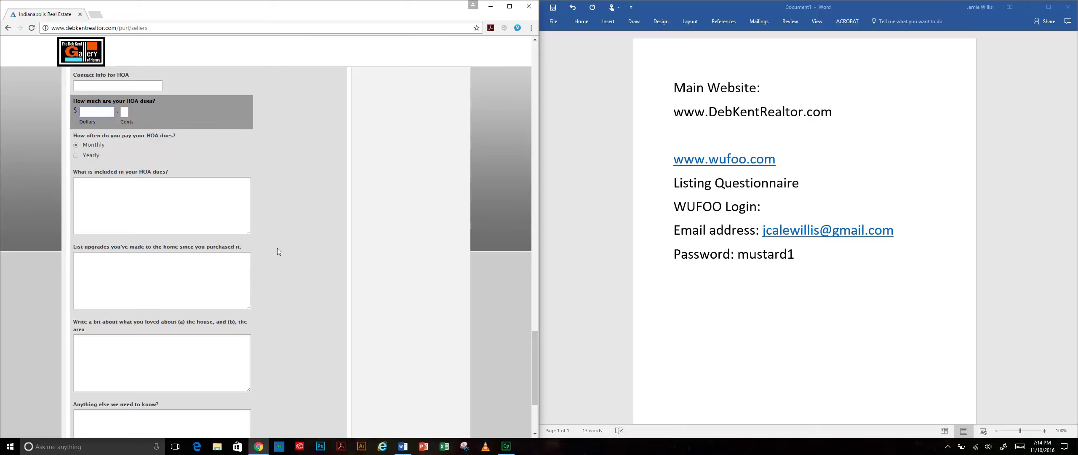
{"action": "scroll", "coordinate": [277, 251], "scroll_direction": "up", "scroll_amount": 1}
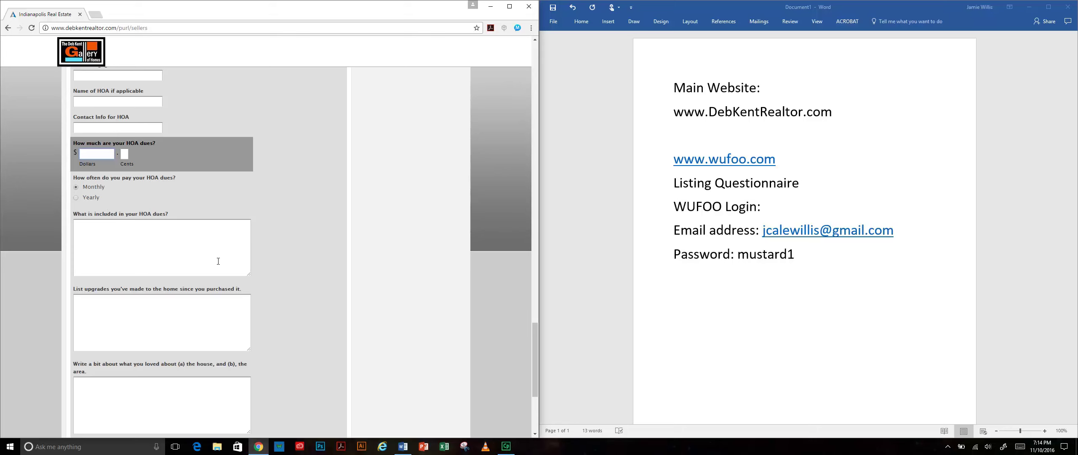
{"action": "scroll", "coordinate": [234, 258], "scroll_direction": "down", "scroll_amount": 1}
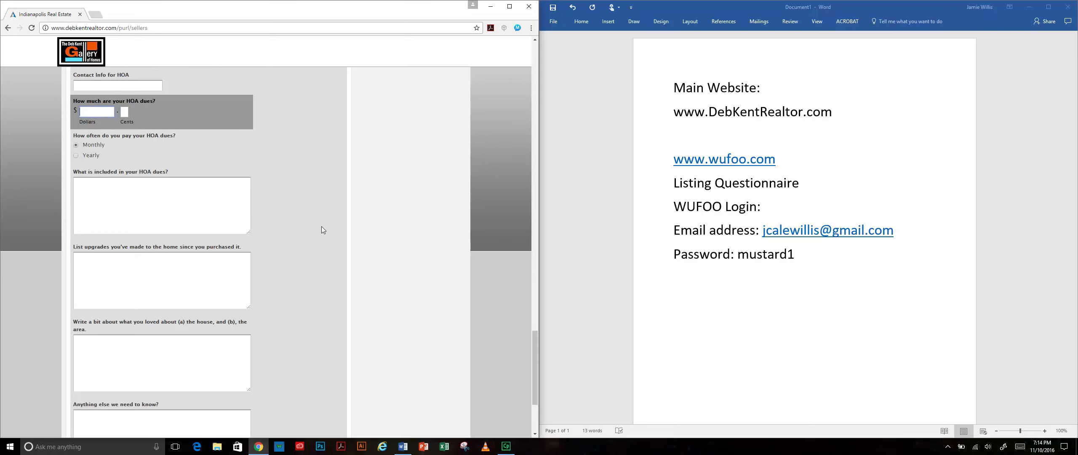
{"action": "scroll", "coordinate": [323, 230], "scroll_direction": "up", "scroll_amount": 1}
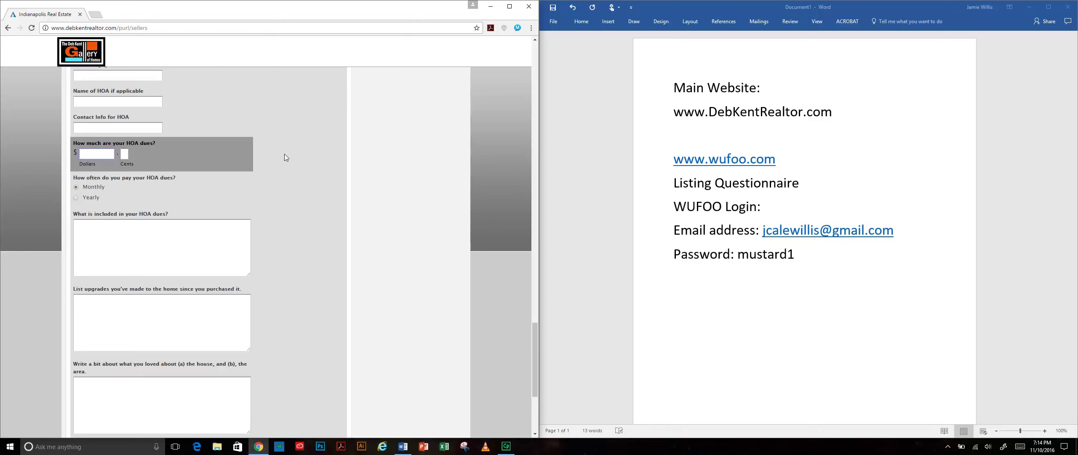
{"action": "scroll", "coordinate": [295, 199], "scroll_direction": "down", "scroll_amount": 1}
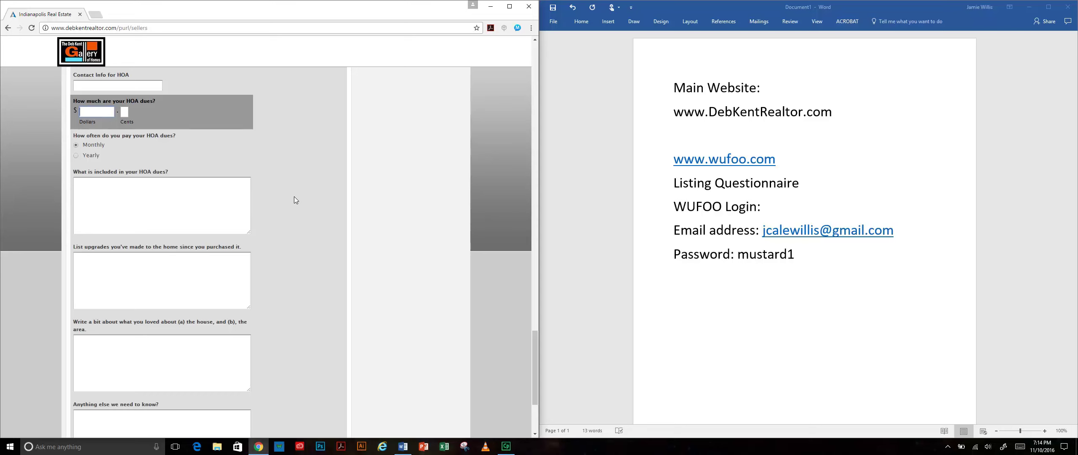
List the upgrades as 'Added a lot of fencing' and 'Donkeys' on separate lines
{"action": "scroll", "coordinate": [295, 197], "scroll_direction": "down", "scroll_amount": 2}
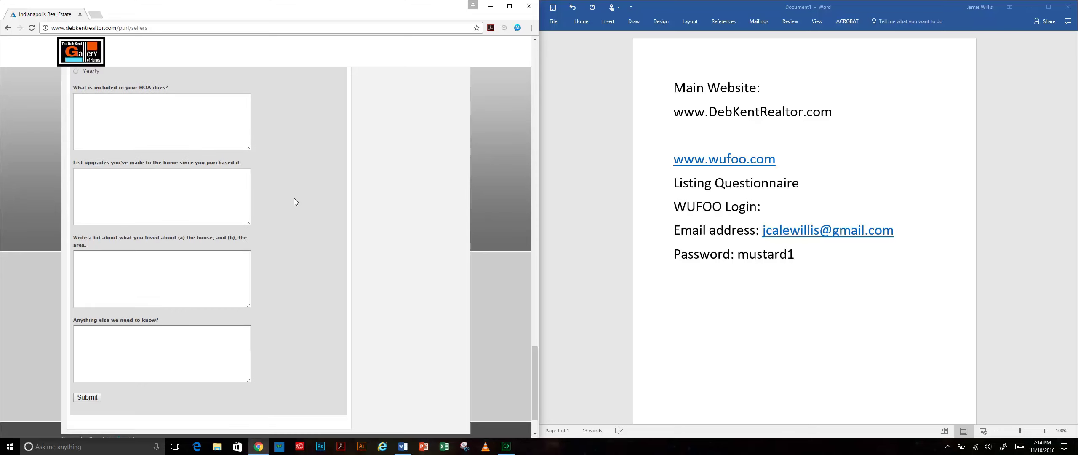
{"action": "left_click", "coordinate": [181, 185]}
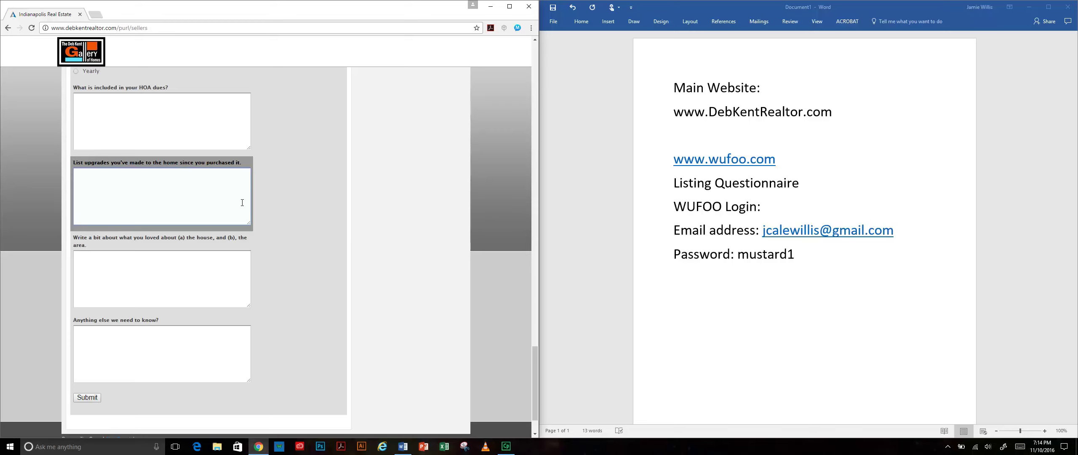
{"action": "type", "text": "Added a lot of fencing"}
{"action": "key", "text": "Return"}
{"action": "type", "text": "Donkeys"}
{"action": "left_click", "coordinate": [314, 252]}
{"action": "left_click", "coordinate": [176, 175]}
Answer what was loved about the house with 'Donkeys' and move to the anything-else question
{"action": "scroll", "coordinate": [193, 213], "scroll_direction": "down", "scroll_amount": 2}
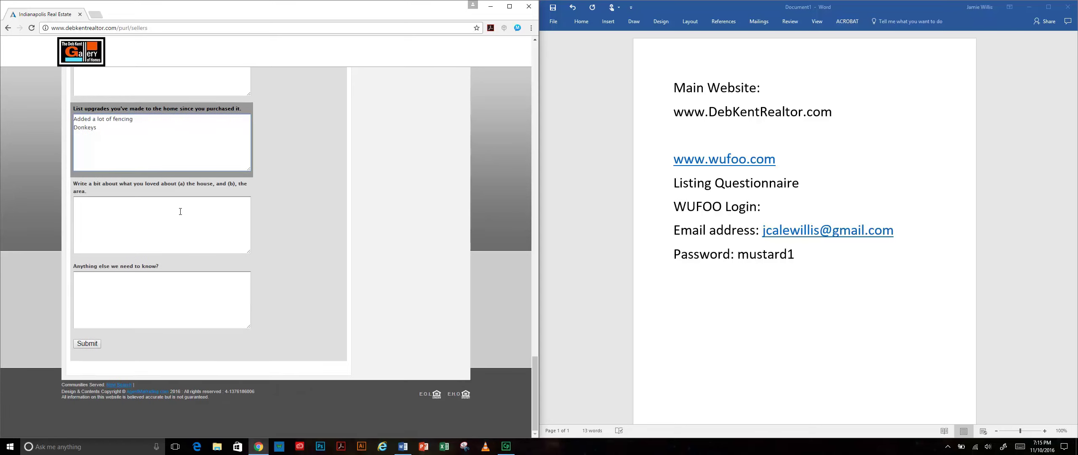
{"action": "key", "text": "Tab"}
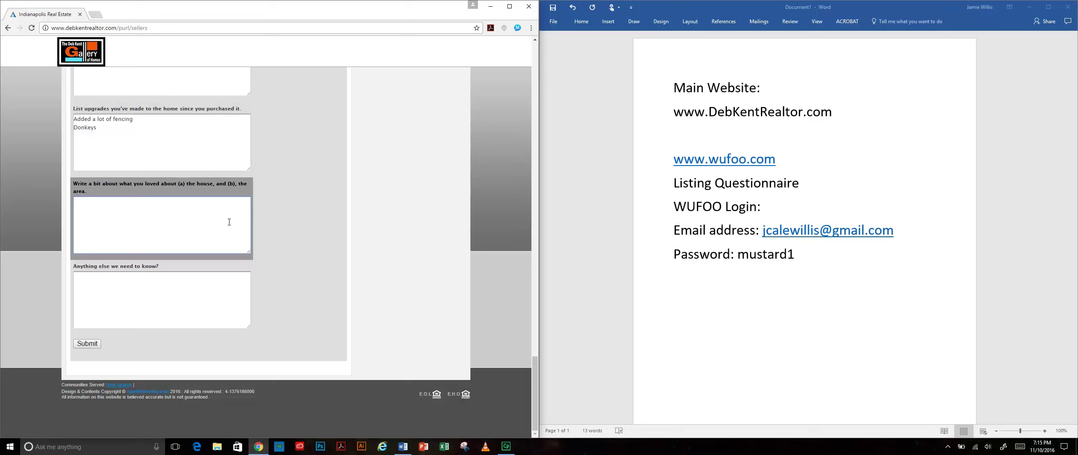
{"action": "type", "text": "Donkeys"}
{"action": "left_click", "coordinate": [235, 290]}
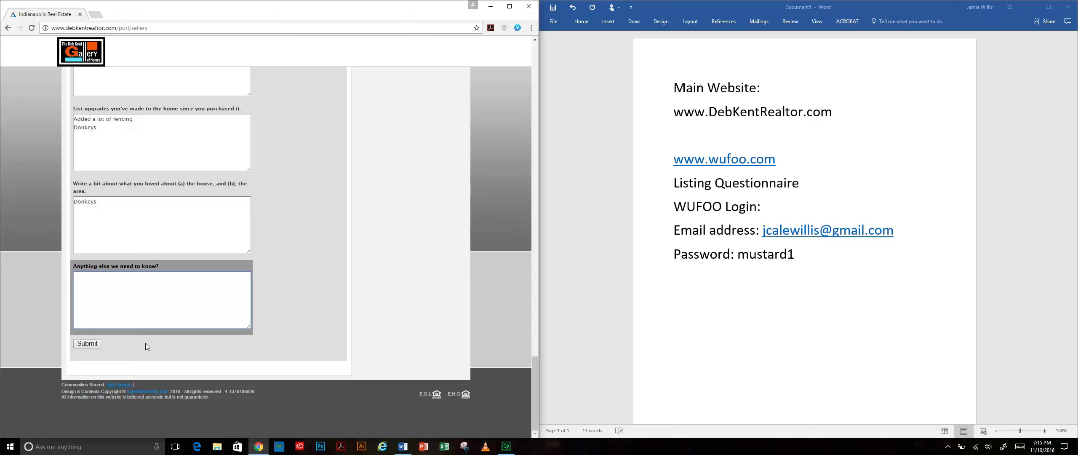
{"action": "scroll", "coordinate": [281, 322], "scroll_direction": "up", "scroll_amount": 10}
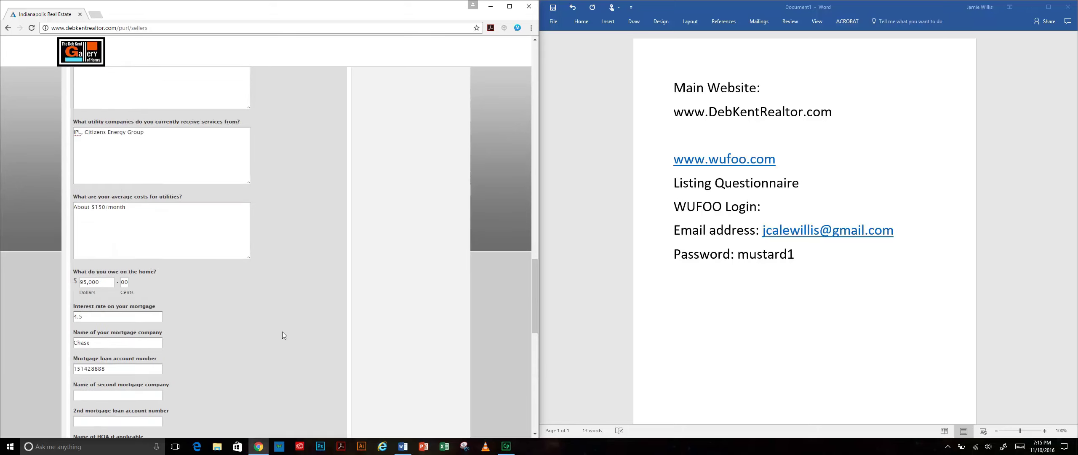
{"action": "key", "text": "Tab"}
{"action": "key", "text": "Tab"}
{"action": "key", "text": "Tab"}
{"action": "key", "text": "Tab"}
{"action": "key", "text": "Tab"}
{"action": "key", "text": "Tab"}
{"action": "key", "text": "Tab"}
{"action": "key", "text": "Tab"}
{"action": "key", "text": "Tab"}
{"action": "key", "text": "Tab"}
{"action": "key", "text": "Tab"}
{"action": "key", "text": "Tab"}
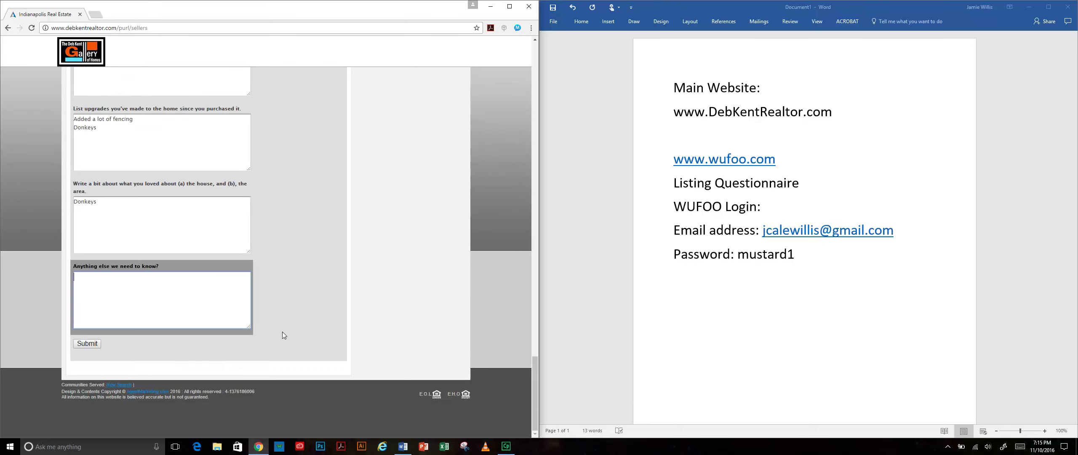
Submit the completed seller questionnaire and open a new browser tab
{"action": "left_click", "coordinate": [97, 346]}
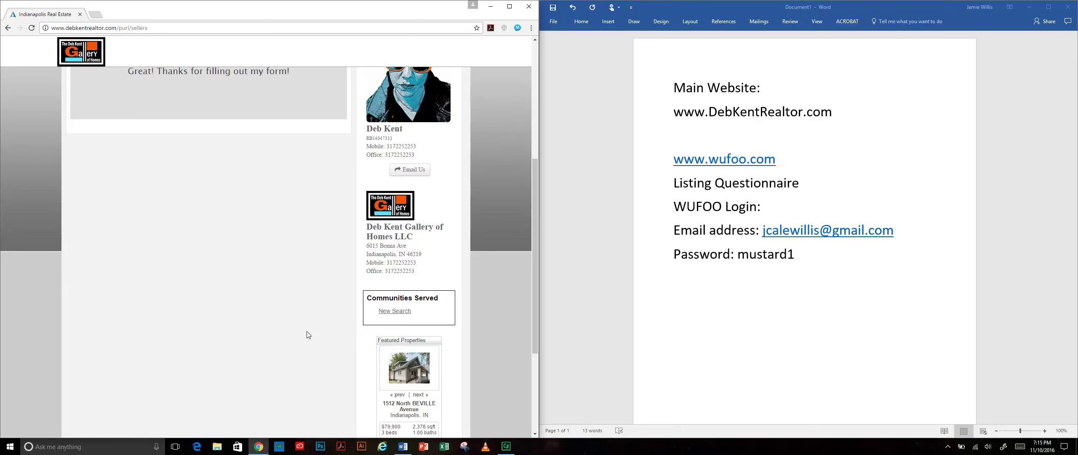
{"action": "scroll", "coordinate": [307, 334], "scroll_direction": "up", "scroll_amount": 1}
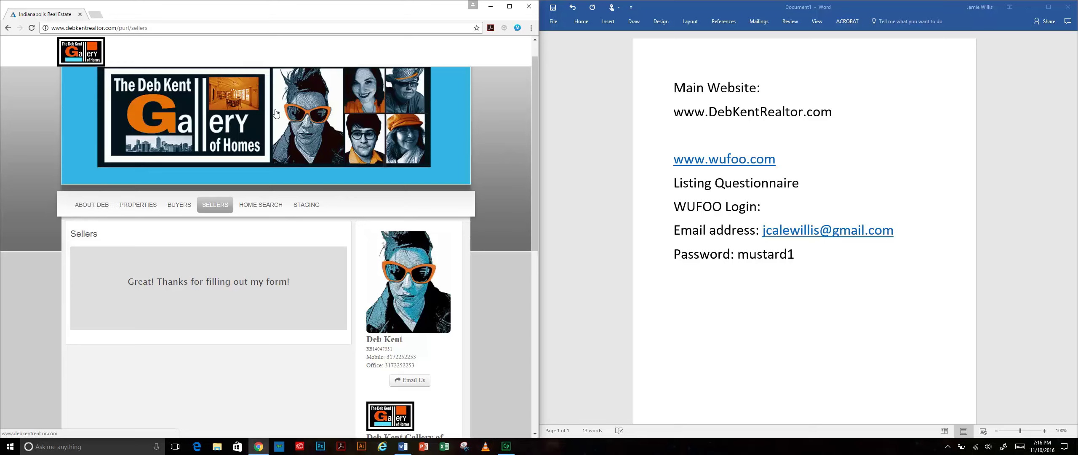
{"action": "left_click", "coordinate": [97, 15]}
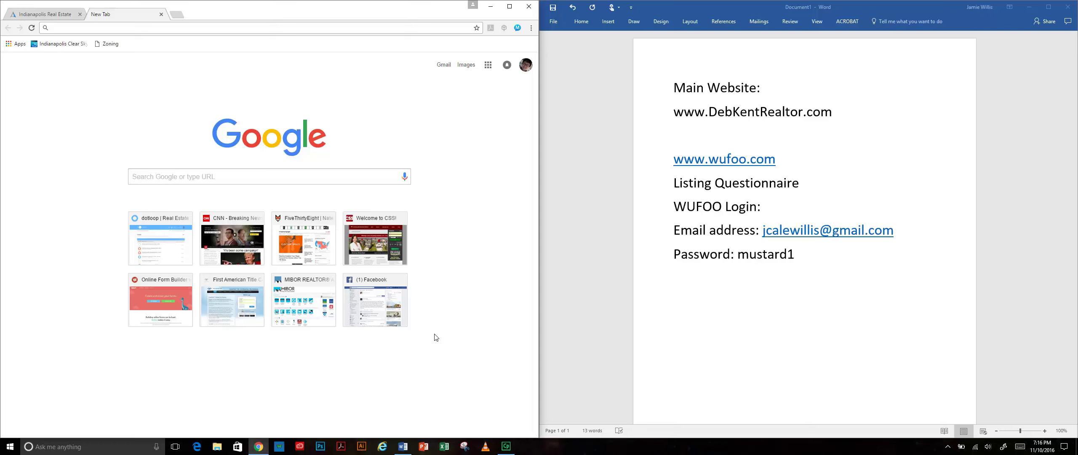
{"action": "type", "text": "www.wufo"}
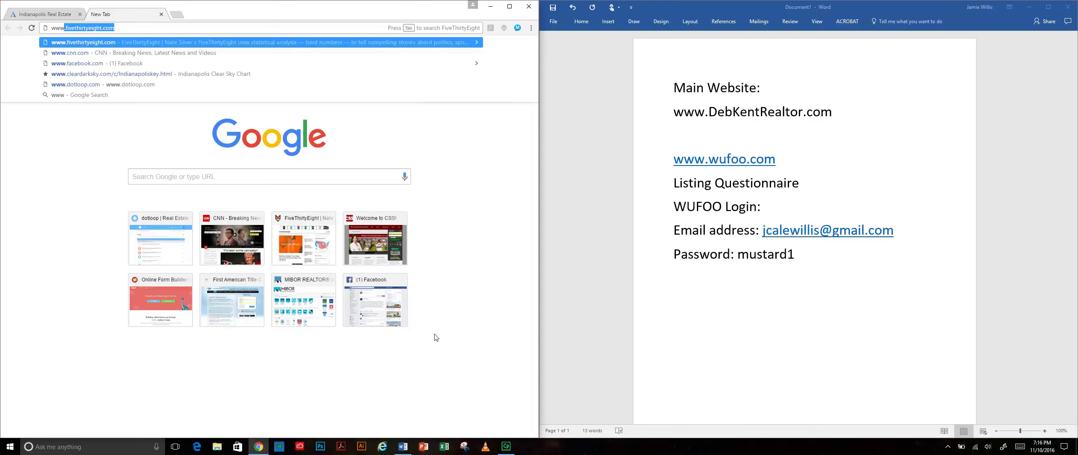
{"action": "type", "text": "o.com"}
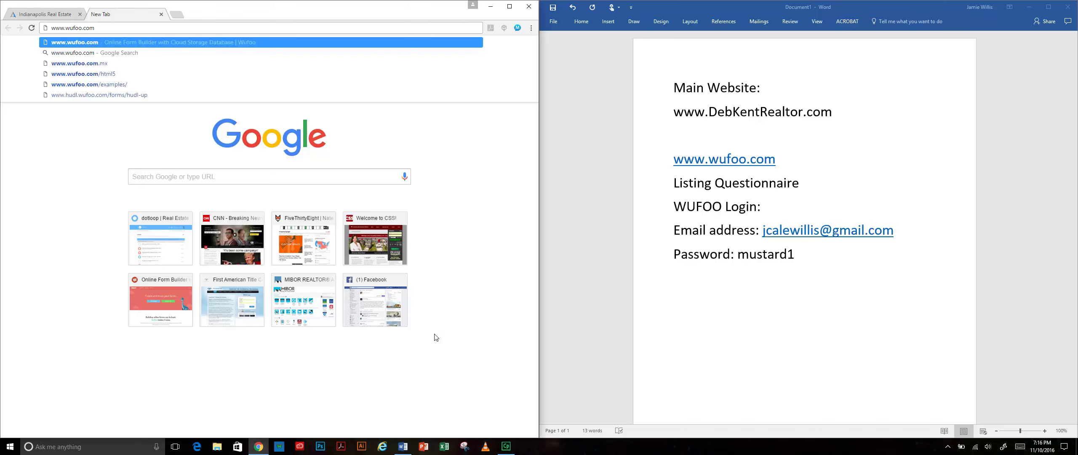
{"action": "key", "text": "Return"}
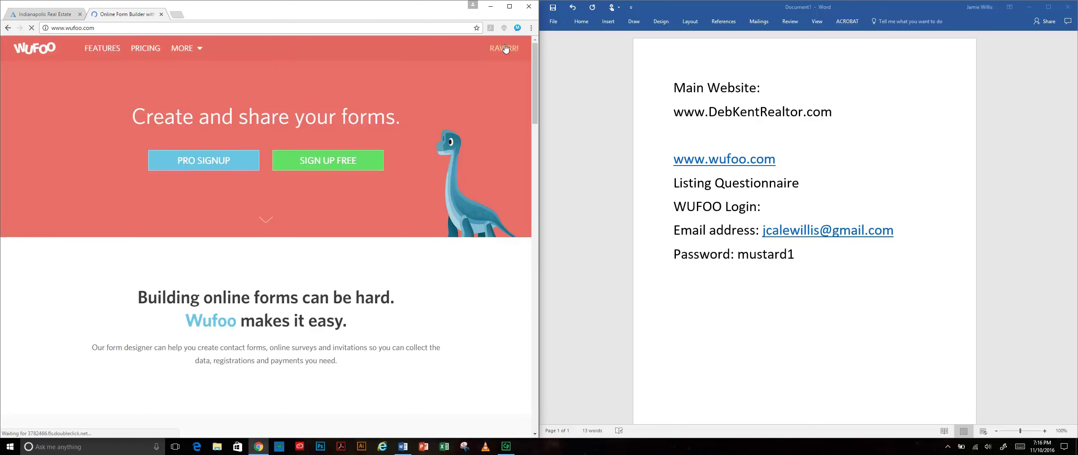
{"action": "left_click", "coordinate": [507, 49]}
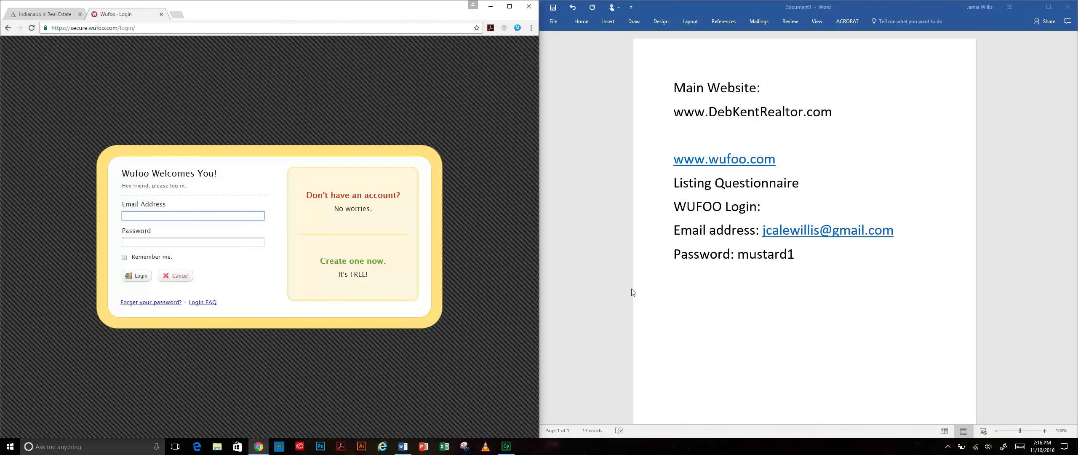
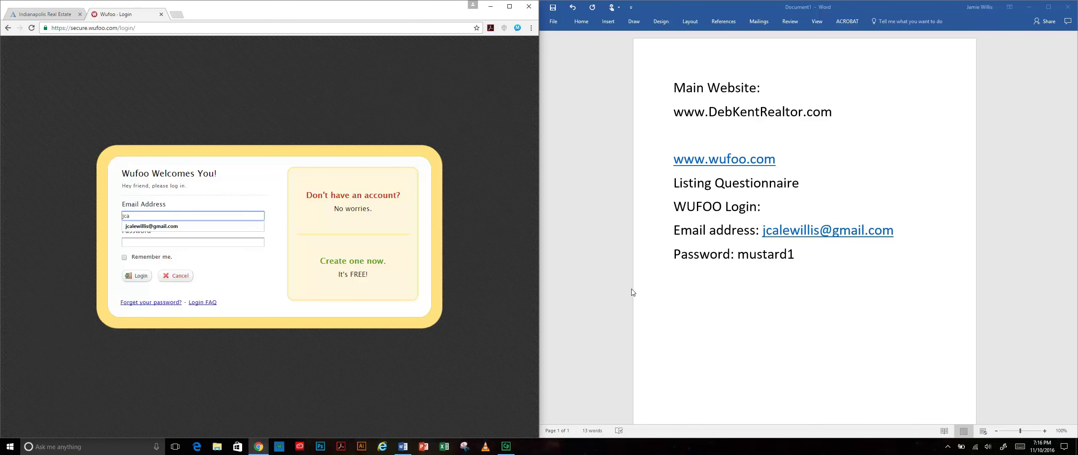
Fill in the account's e-mail address from the suggestion and type the password
{"action": "key", "text": "Down"}
{"action": "key", "text": "Return"}
{"action": "key", "text": "Tab"}
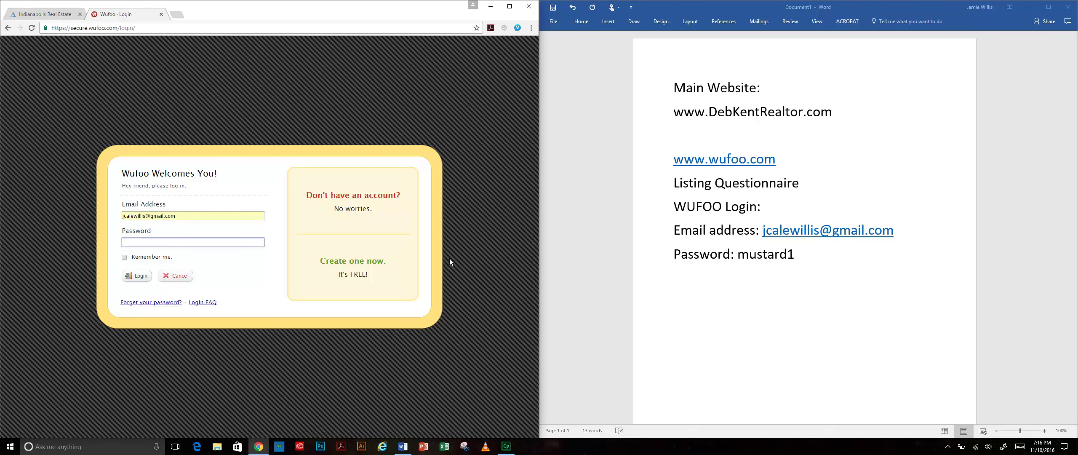
Log in and open the Entries list for the Listing Questionnaire form
{"action": "left_click", "coordinate": [138, 276]}
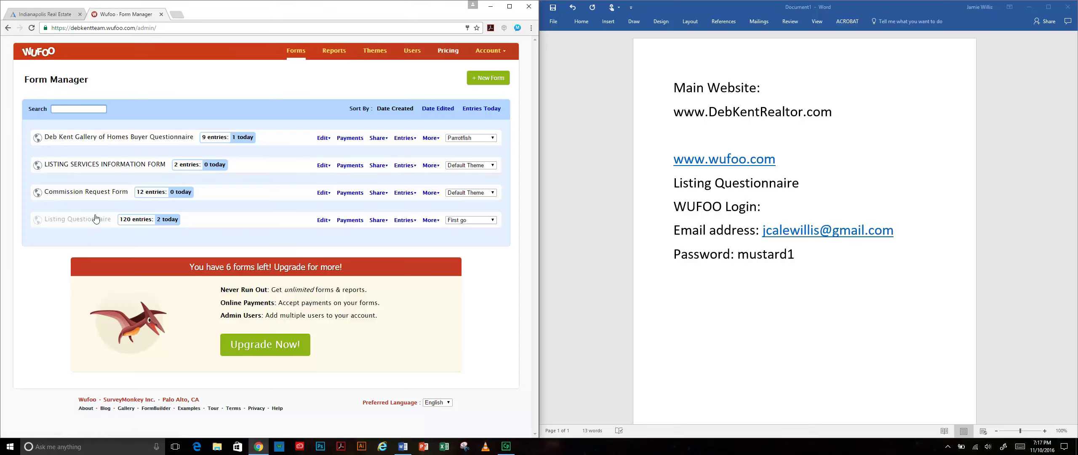
{"action": "mouse_move", "coordinate": [410, 224]}
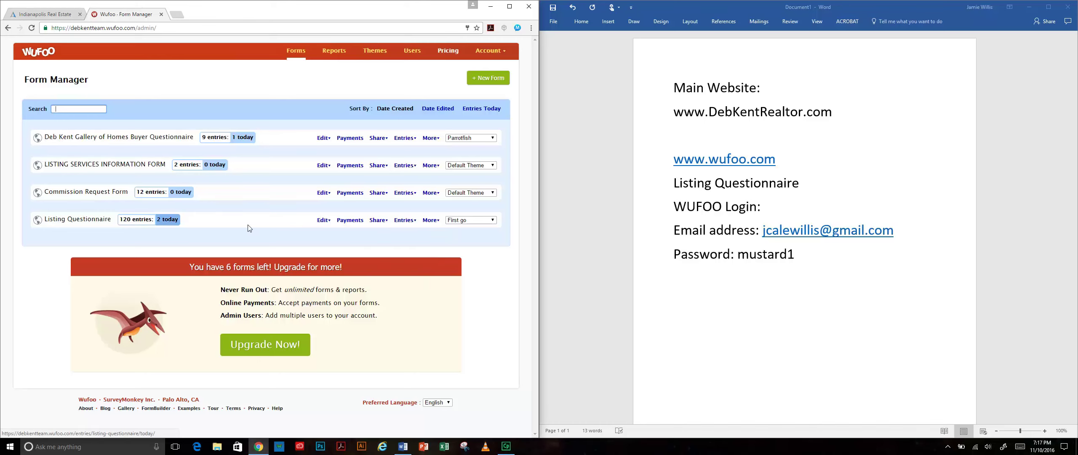
{"action": "left_click", "coordinate": [399, 223]}
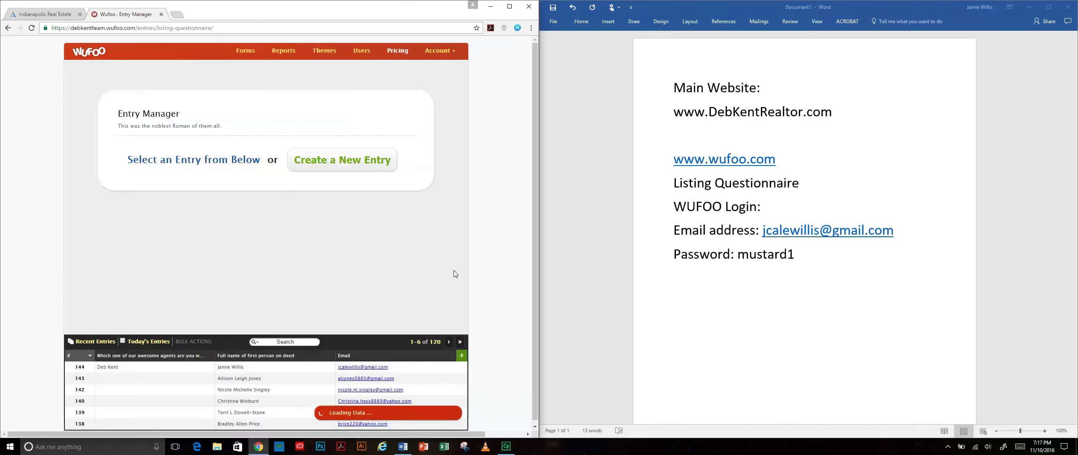
Open Listing Questionnaire entry #144 and scroll through its details
{"action": "left_click", "coordinate": [129, 370]}
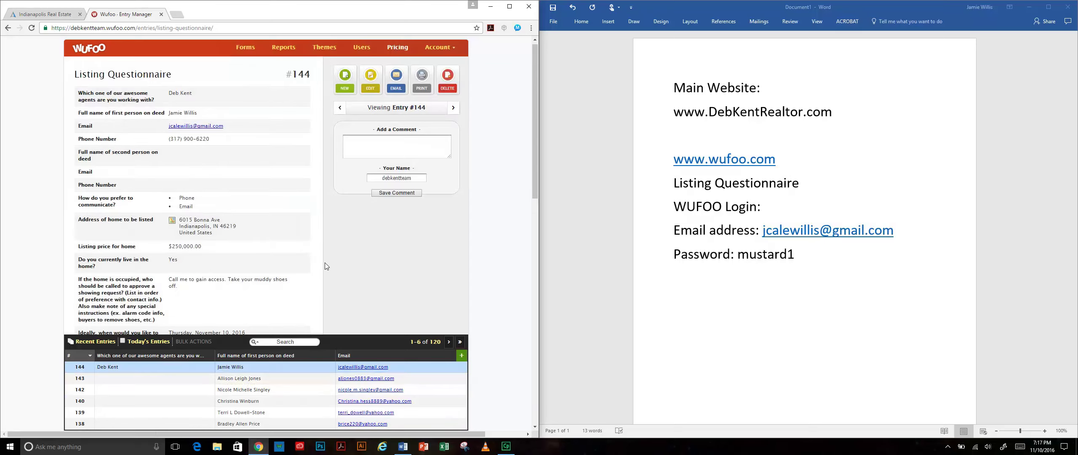
{"action": "scroll", "coordinate": [274, 183], "scroll_direction": "down", "scroll_amount": 4}
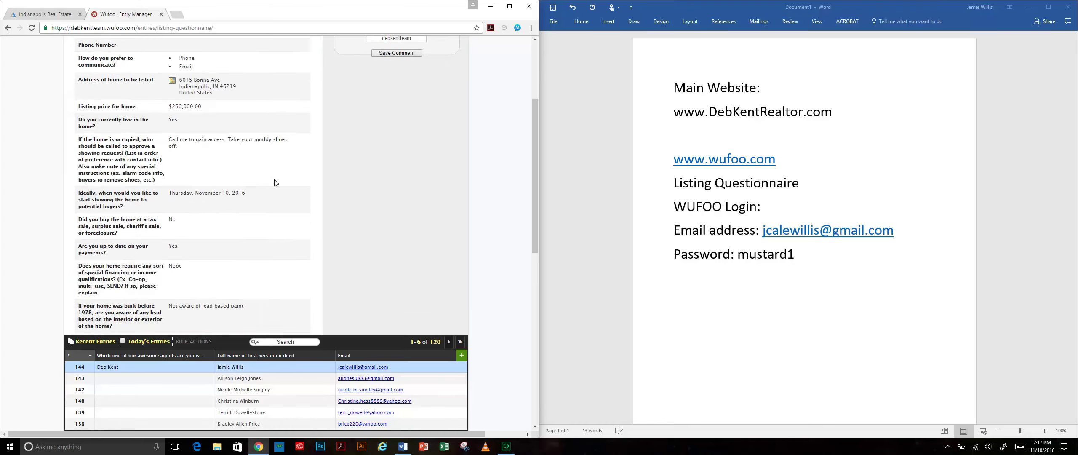
{"action": "scroll", "coordinate": [274, 182], "scroll_direction": "down", "scroll_amount": 10}
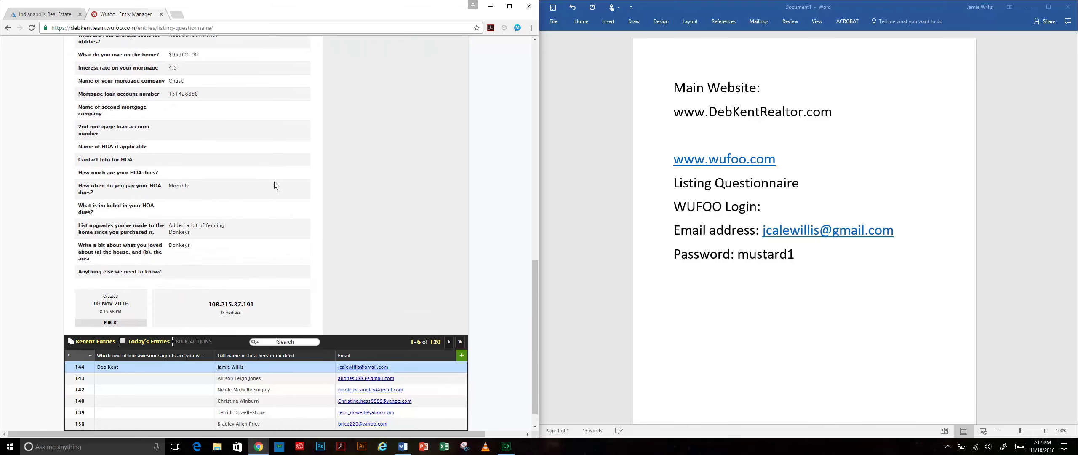
{"action": "scroll", "coordinate": [274, 186], "scroll_direction": "up", "scroll_amount": 15}
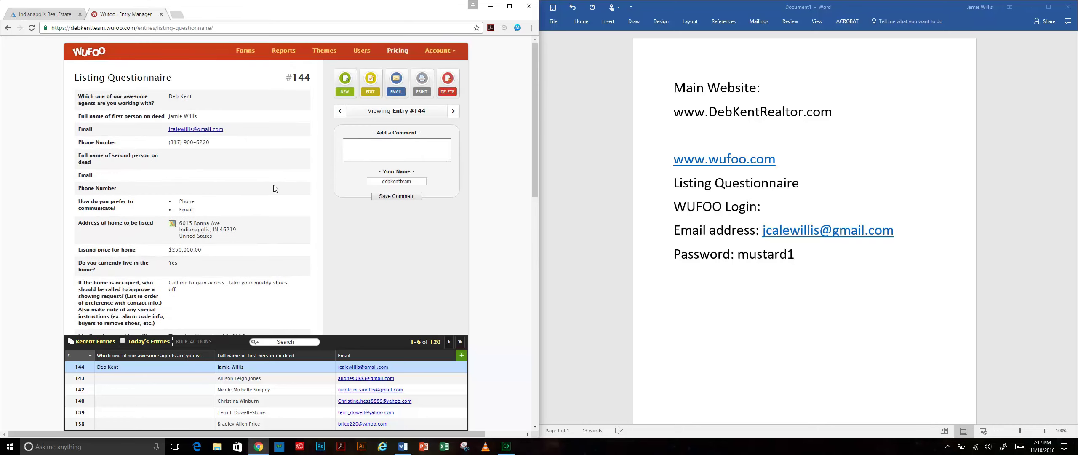
Email entry #144 to the account's own e-mail address
{"action": "left_click", "coordinate": [395, 86]}
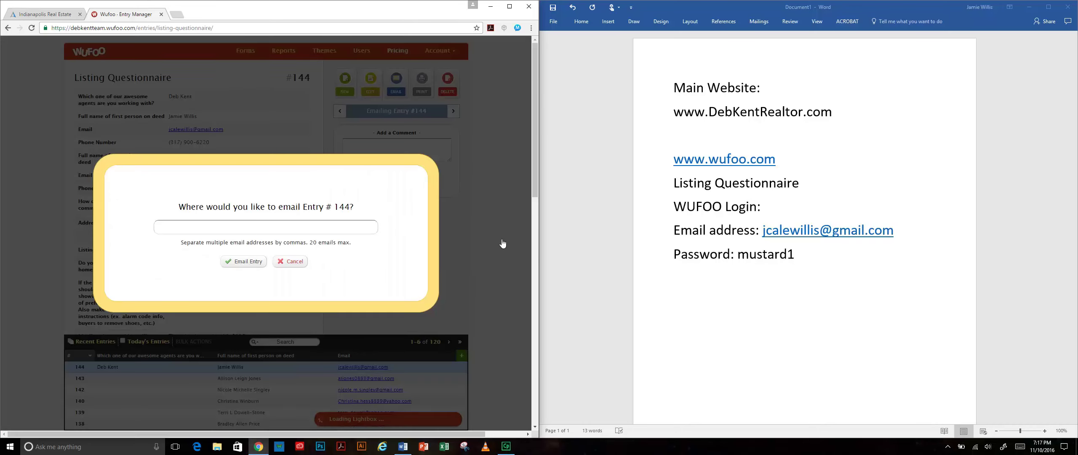
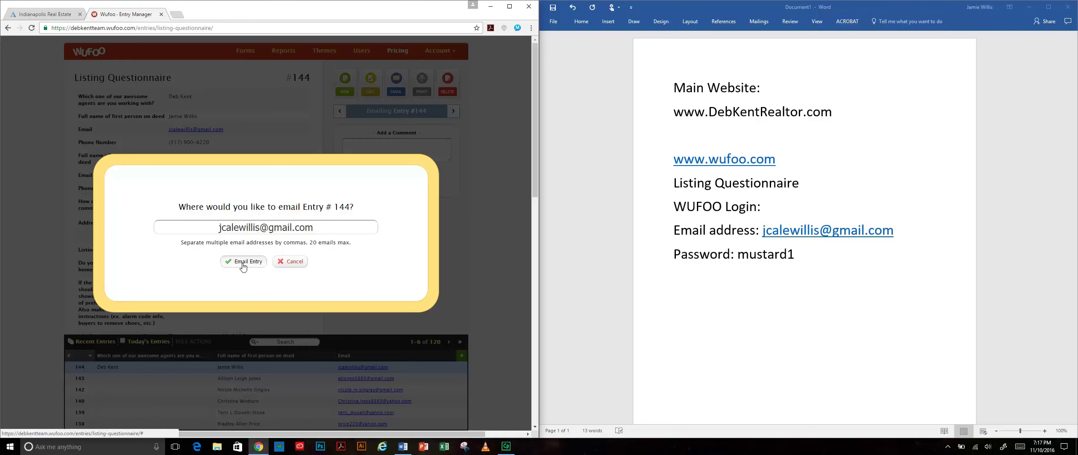
{"action": "left_click", "coordinate": [243, 261]}
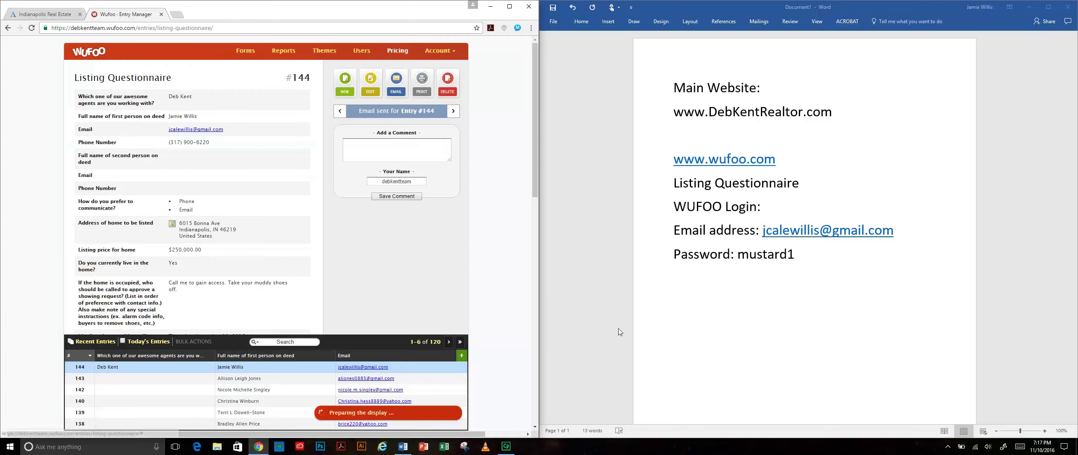
Print entry #144 from Chrome's print preview
{"action": "left_click", "coordinate": [423, 90]}
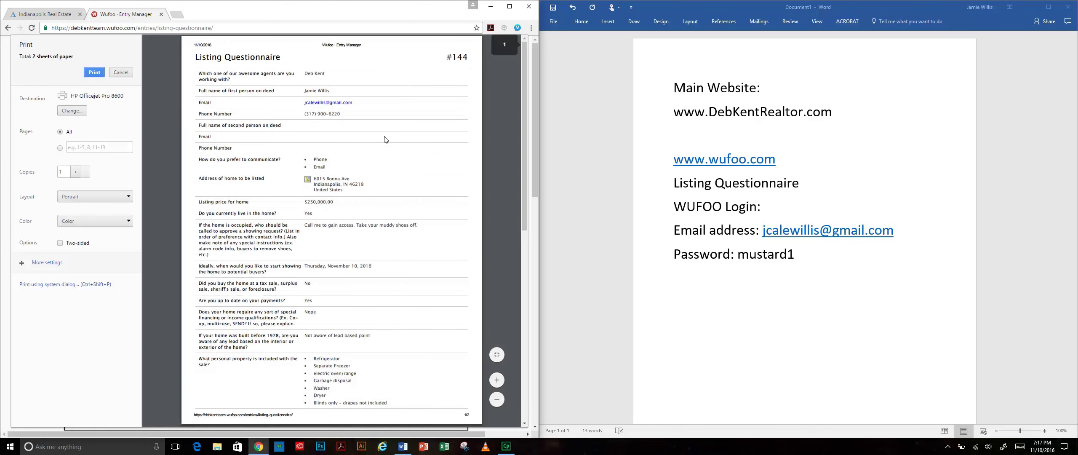
{"action": "left_click", "coordinate": [128, 73]}
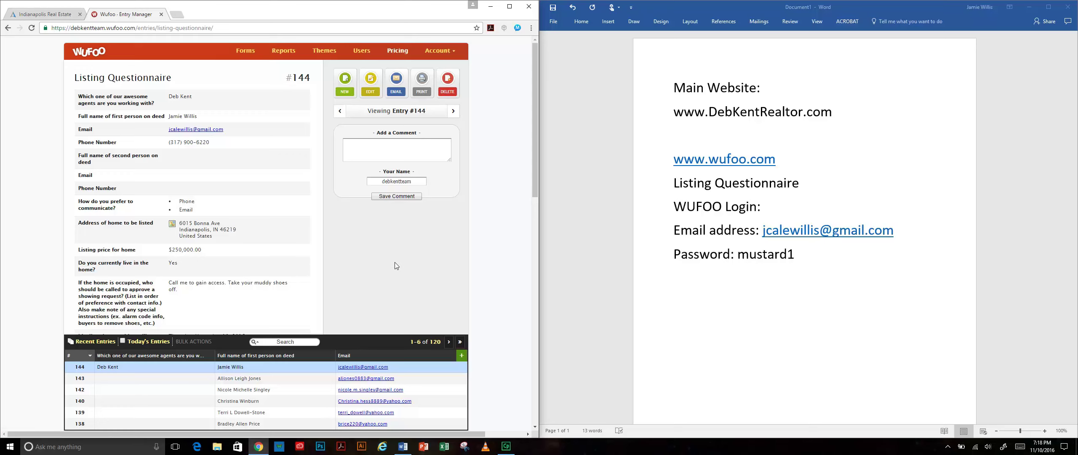
Return to the Form Manager via the Wufoo logo, briefly visiting Google account settings in another tab
{"action": "left_click", "coordinate": [345, 83]}
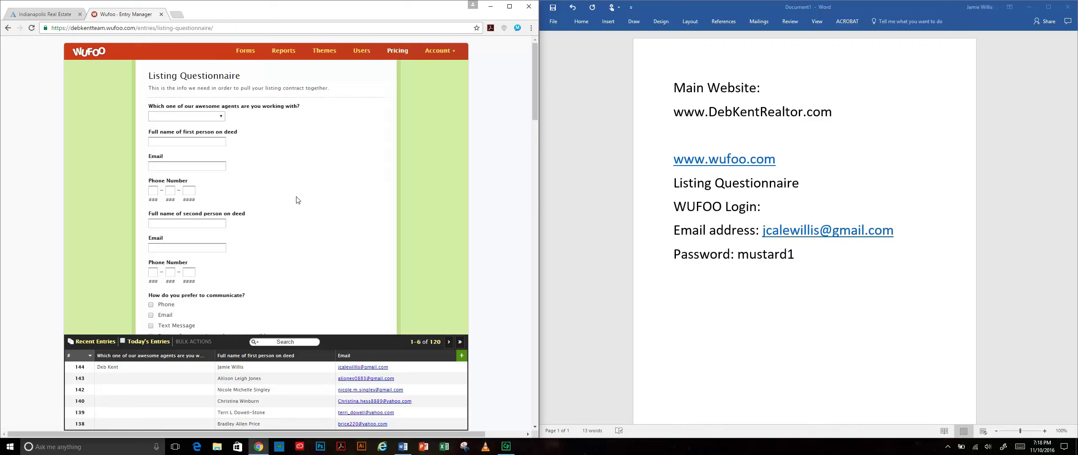
{"action": "left_click", "coordinate": [100, 53]}
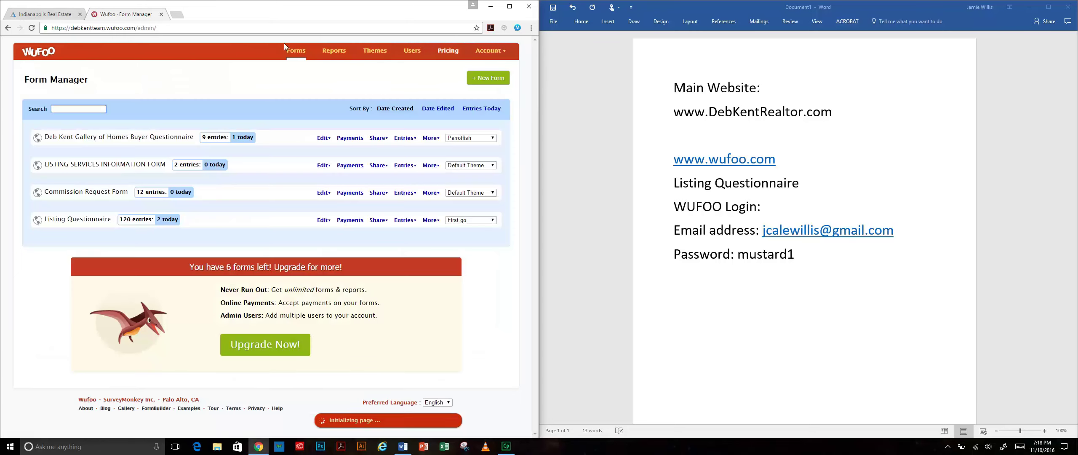
{"action": "left_click", "coordinate": [177, 15]}
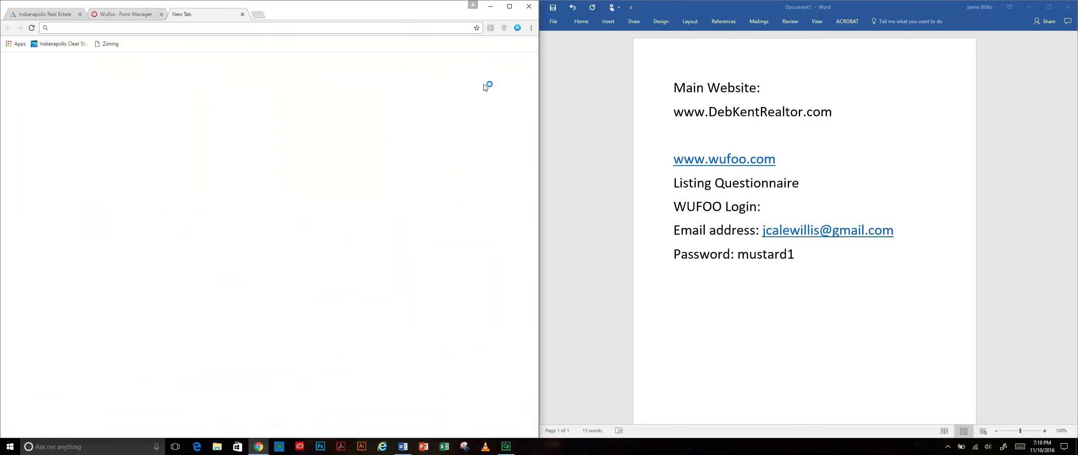
{"action": "left_click", "coordinate": [524, 69]}
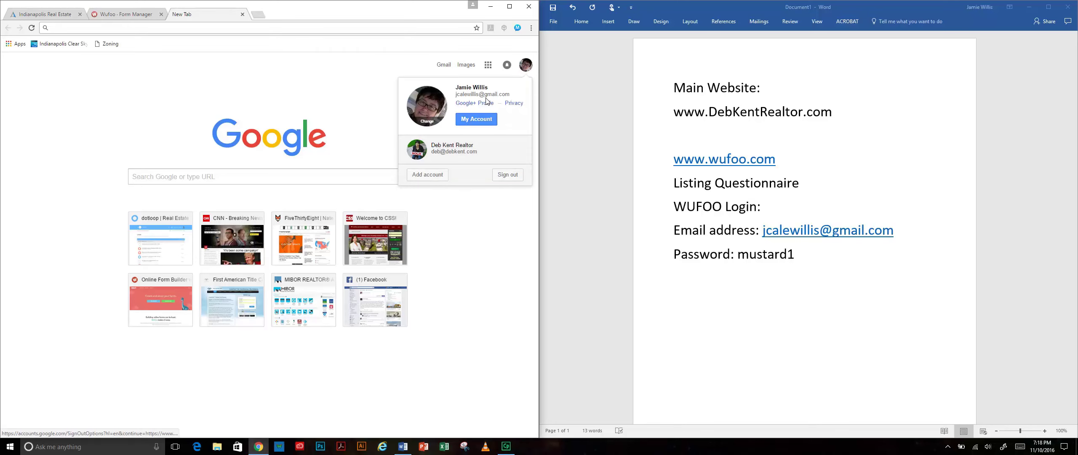
{"action": "left_click", "coordinate": [477, 119]}
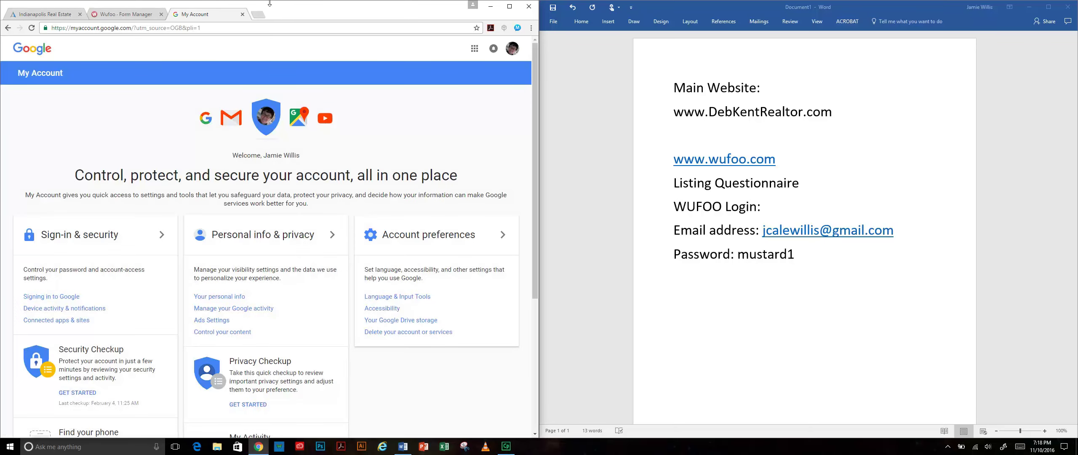
{"action": "left_click", "coordinate": [241, 15]}
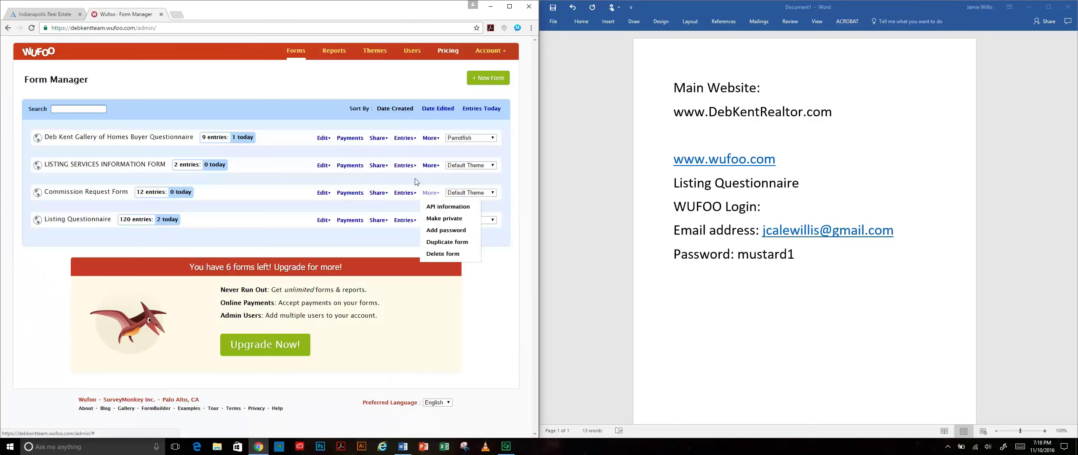